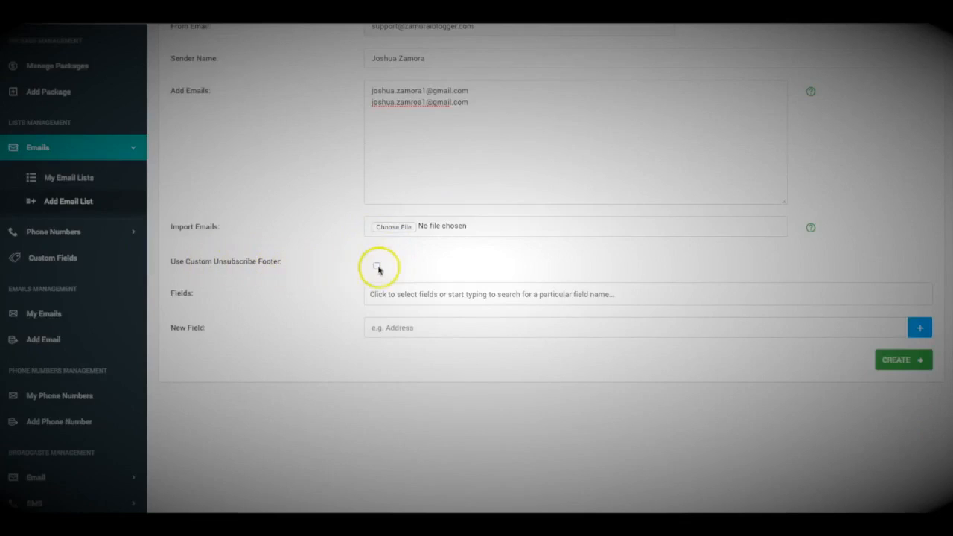
# - Enable the custom unsubscribe footer for the new email list and choose Main Unsub as the footer
pyautogui.scroll(1, 354, 268)
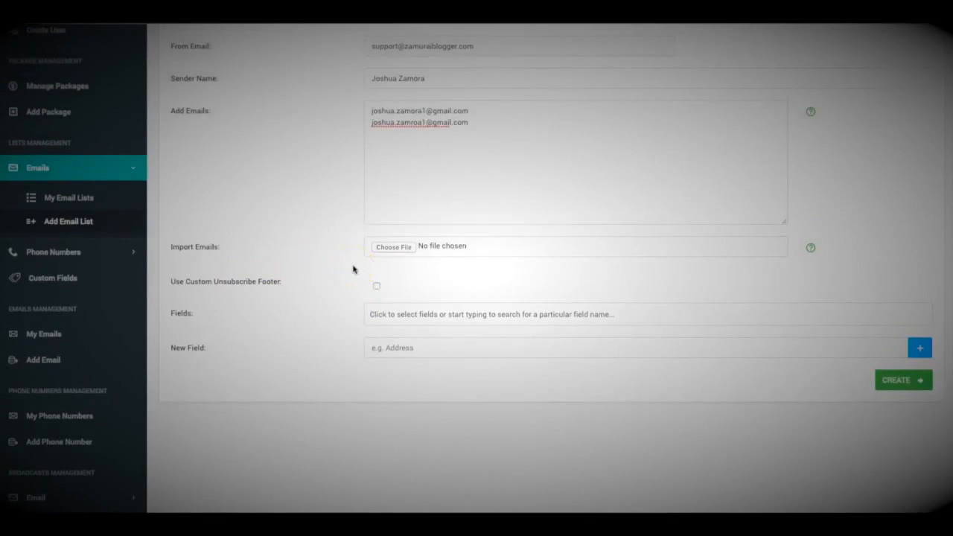
pyautogui.scroll(3, 354, 269)
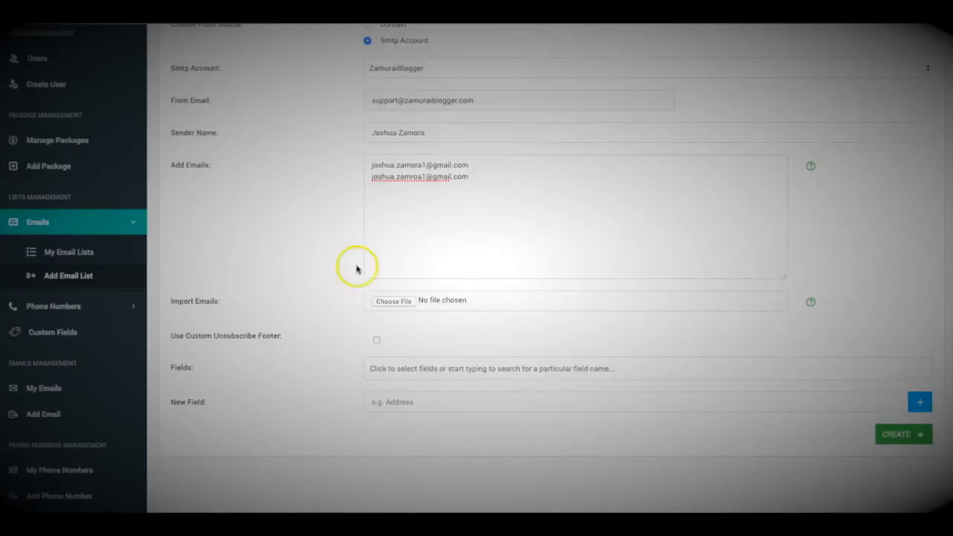
pyautogui.click(375, 340)
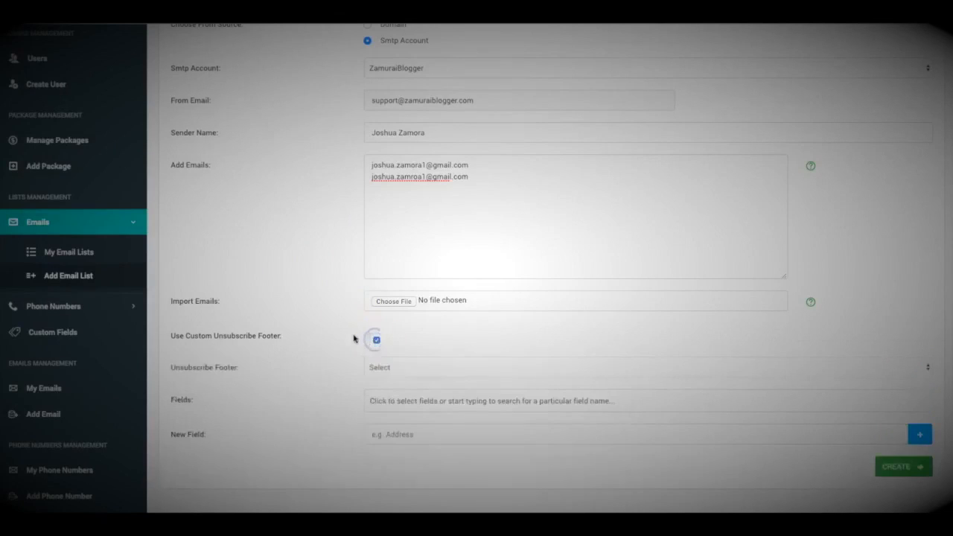
pyautogui.scroll(-1, 353, 338)
pyautogui.click(398, 349)
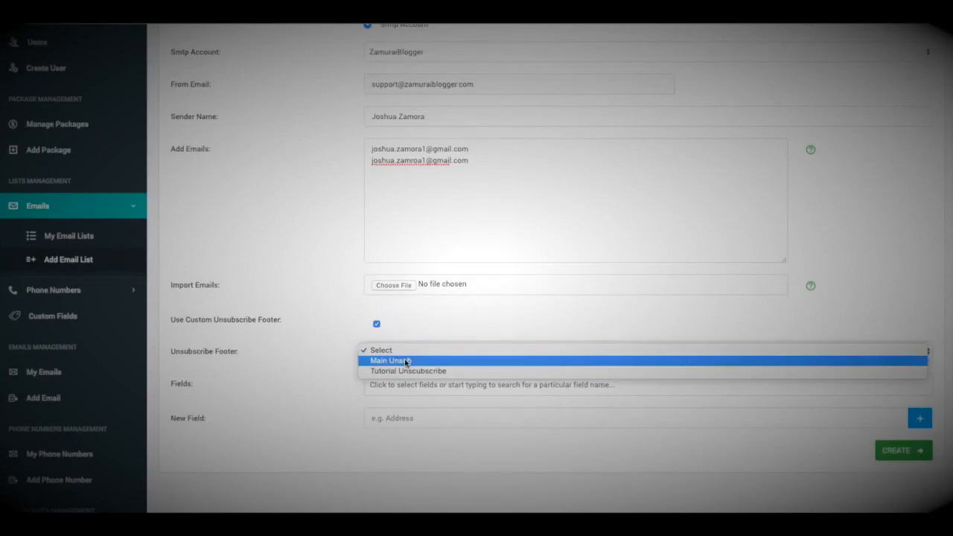
pyautogui.click(397, 362)
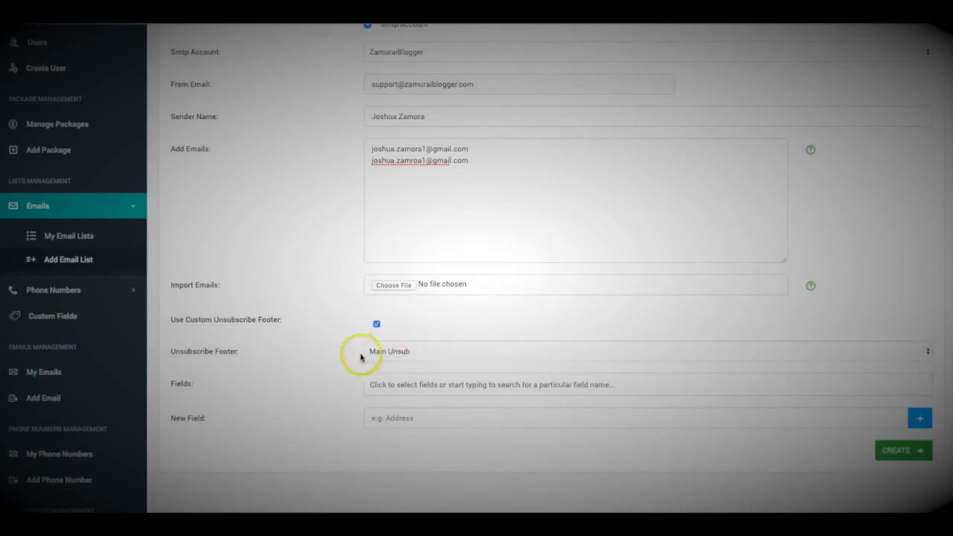
# - Review the new list's name, description, sender, email and unsubscribe footer settings throughout the form
pyautogui.scroll(-1, 342, 339)
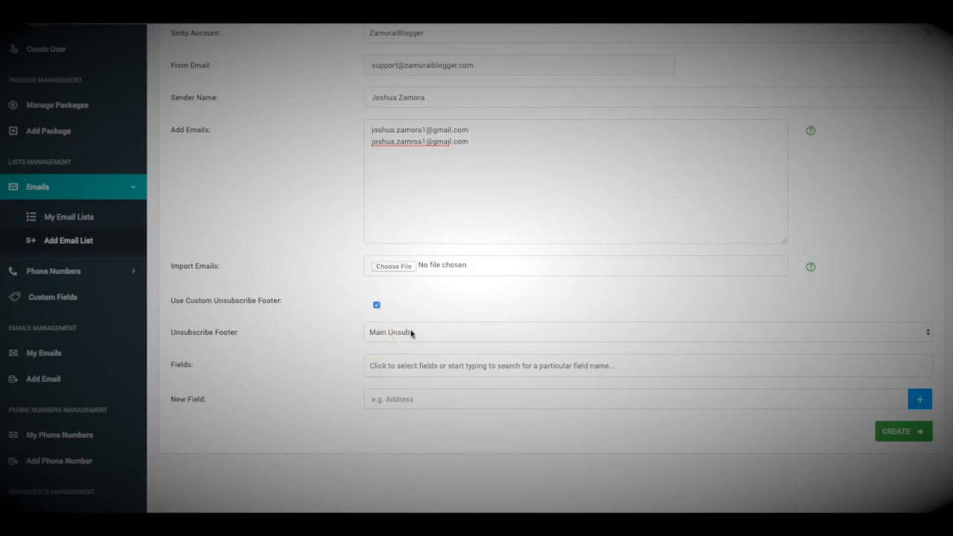
pyautogui.scroll(5, 410, 333)
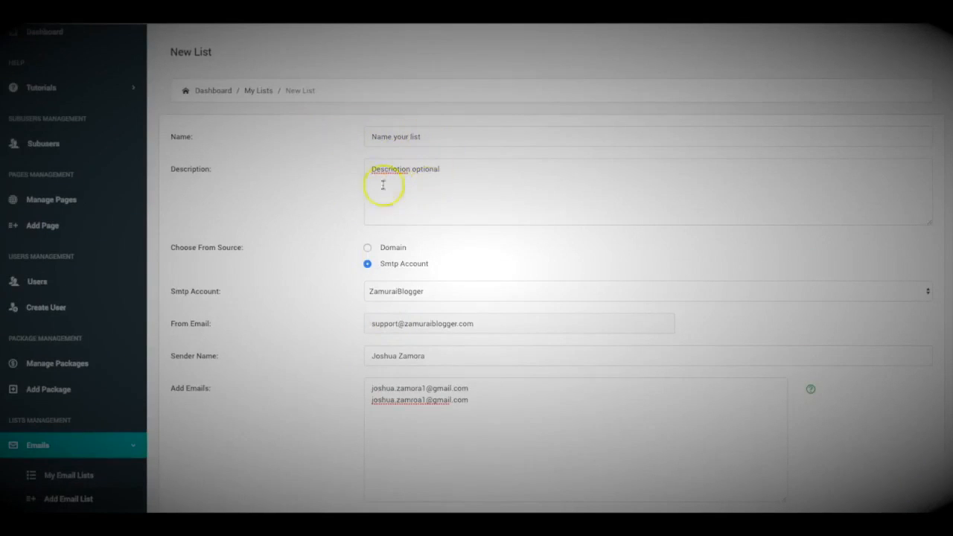
pyautogui.scroll(-5, 341, 170)
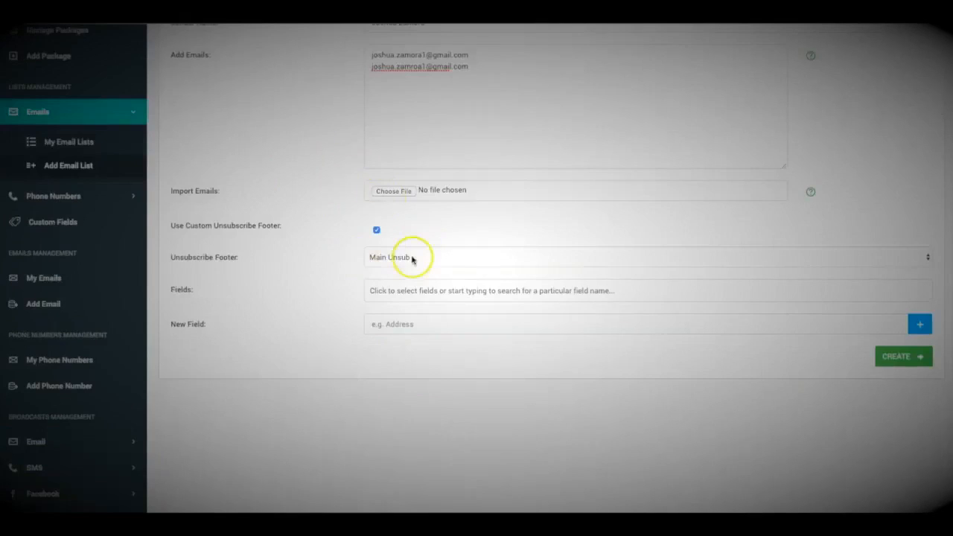
pyautogui.scroll(5, 388, 240)
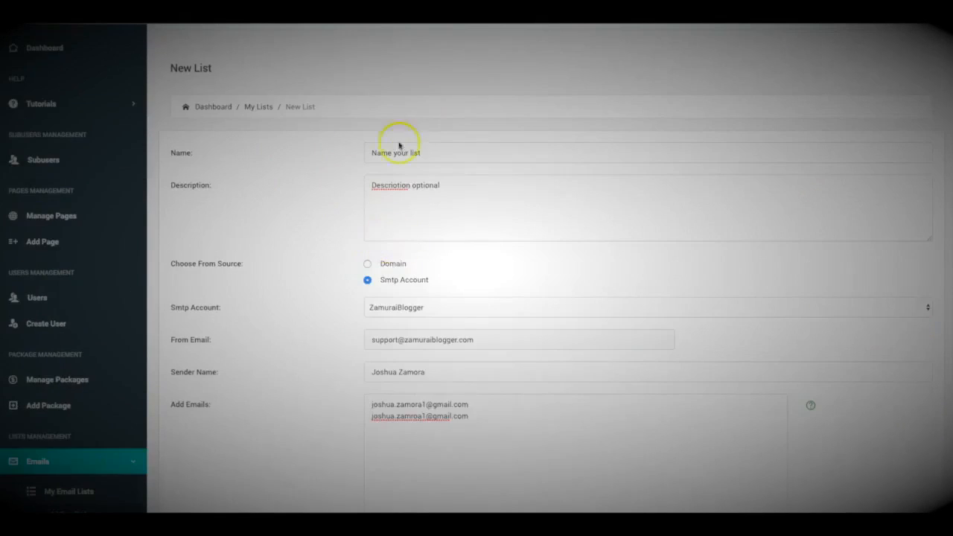
pyautogui.scroll(-7, 353, 181)
pyautogui.scroll(1, 288, 119)
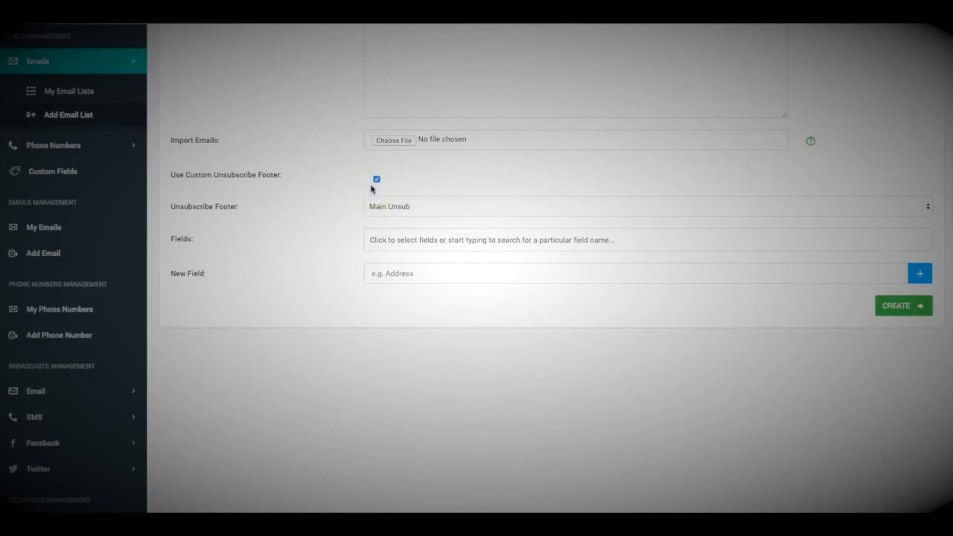
pyautogui.scroll(-1, 334, 186)
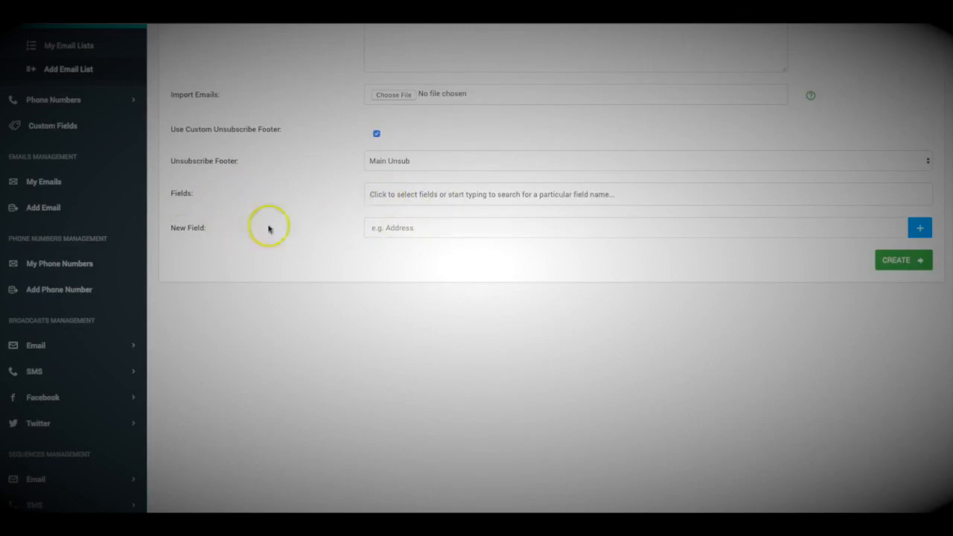
pyautogui.scroll(7, 594, 351)
pyautogui.scroll(-4, 479, 287)
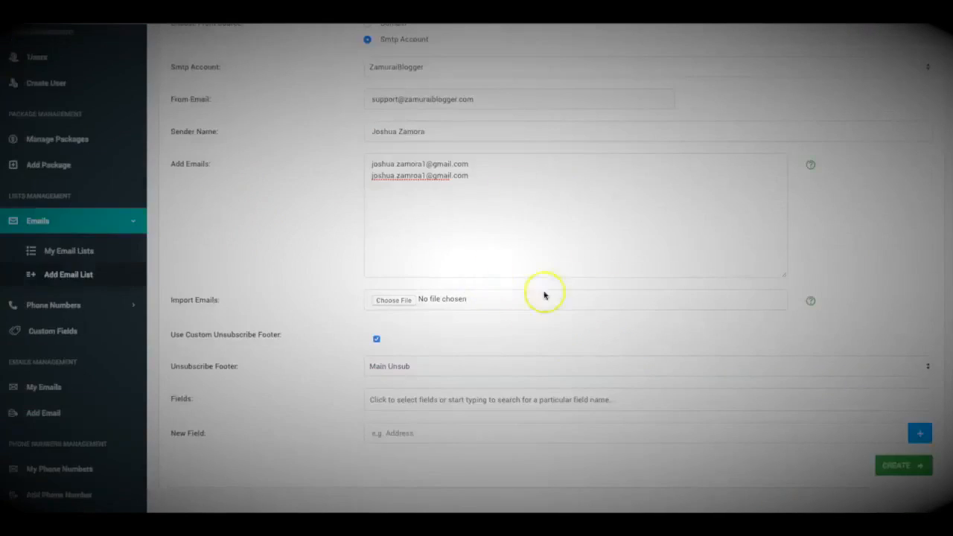
# - Create the email list and open the email management page of "Name your list"
pyautogui.scroll(-3, 505, 274)
pyautogui.click(908, 285)
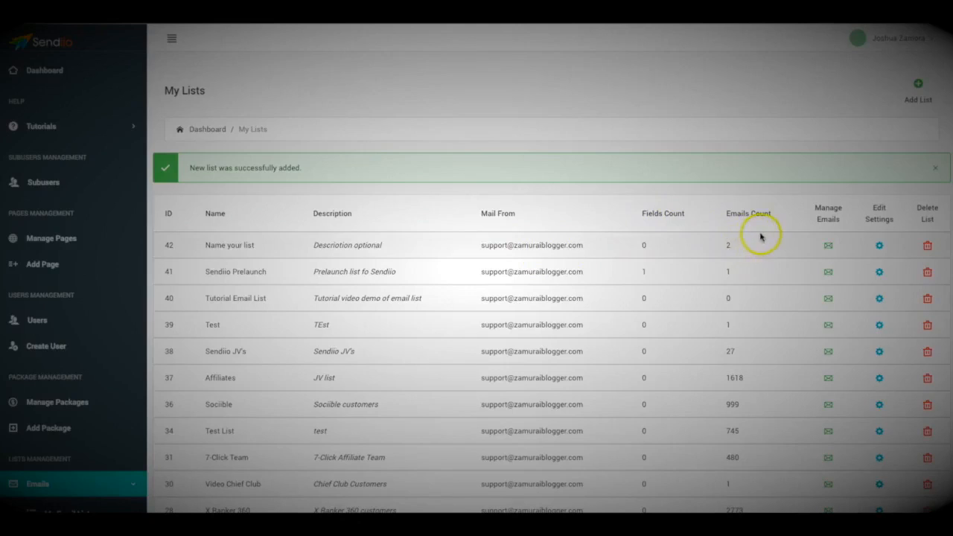
pyautogui.click(827, 246)
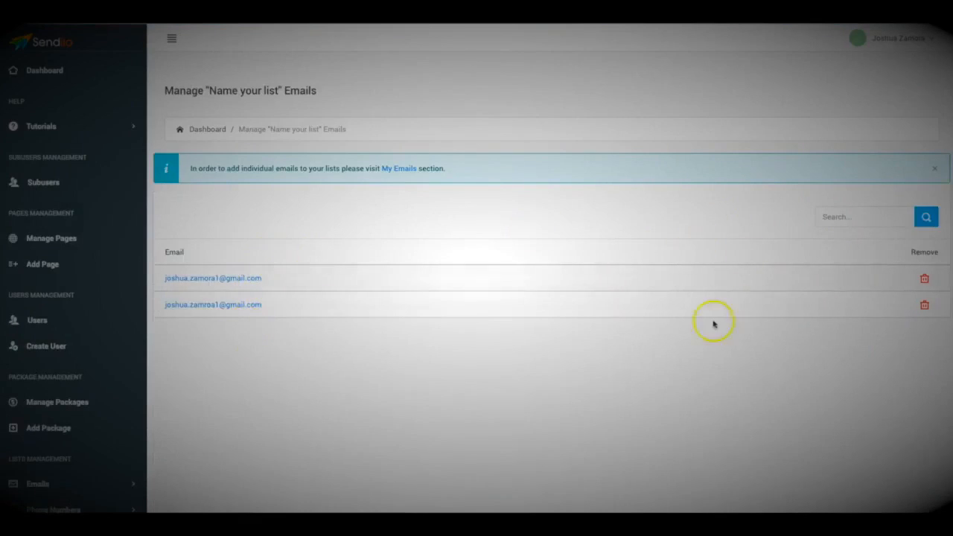
# - Add a new email address through the My Emails section and assign it to "Name your list"
pyautogui.click(401, 169)
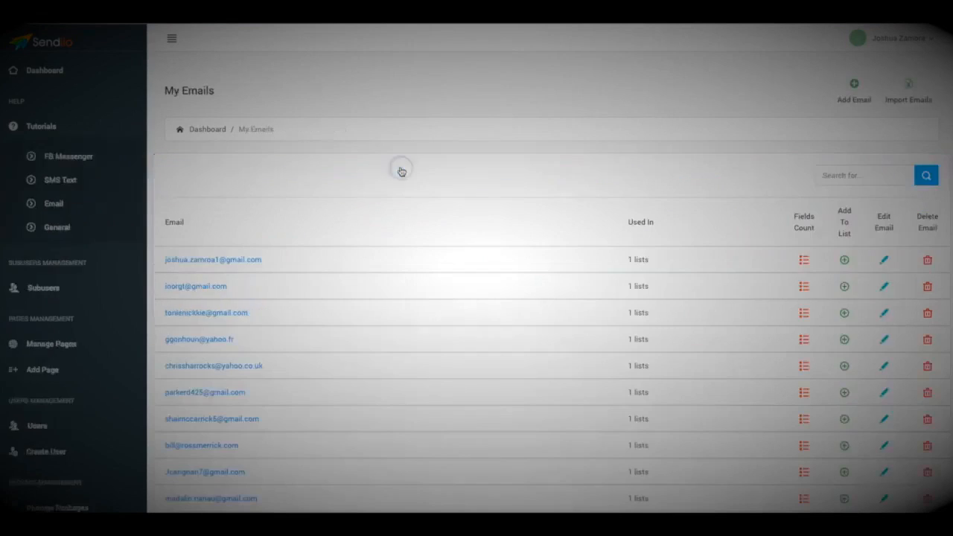
pyautogui.click(856, 87)
pyautogui.click(478, 202)
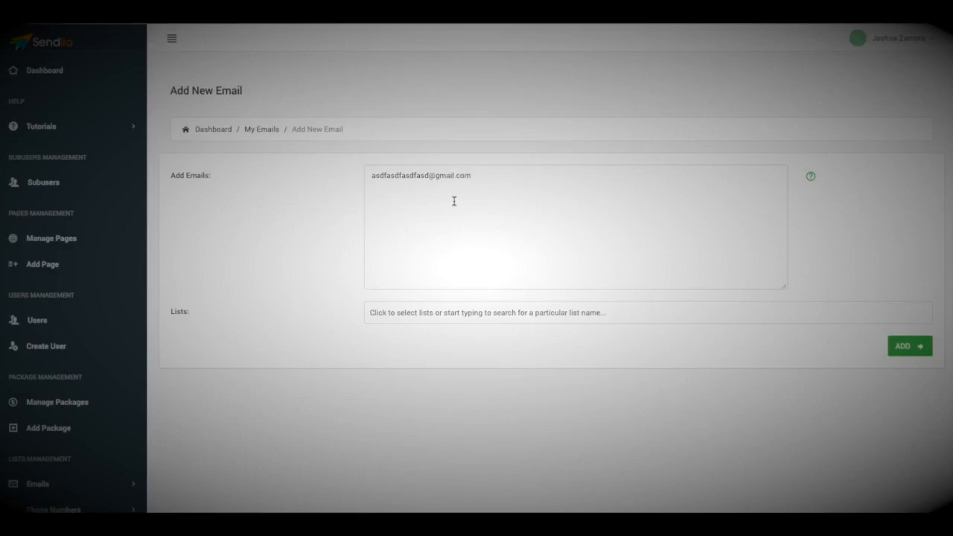
pyautogui.click(499, 311)
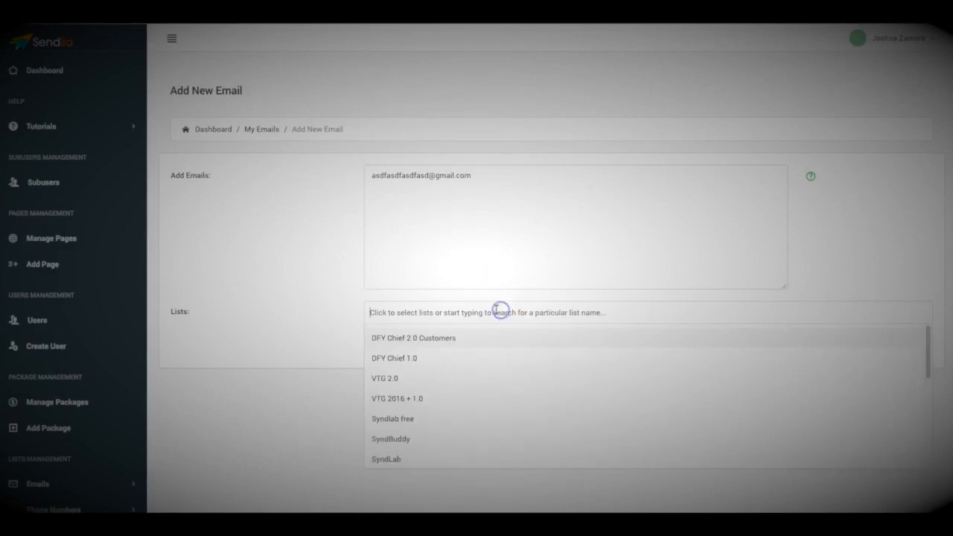
pyautogui.scroll(-5, 452, 364)
pyautogui.click(407, 454)
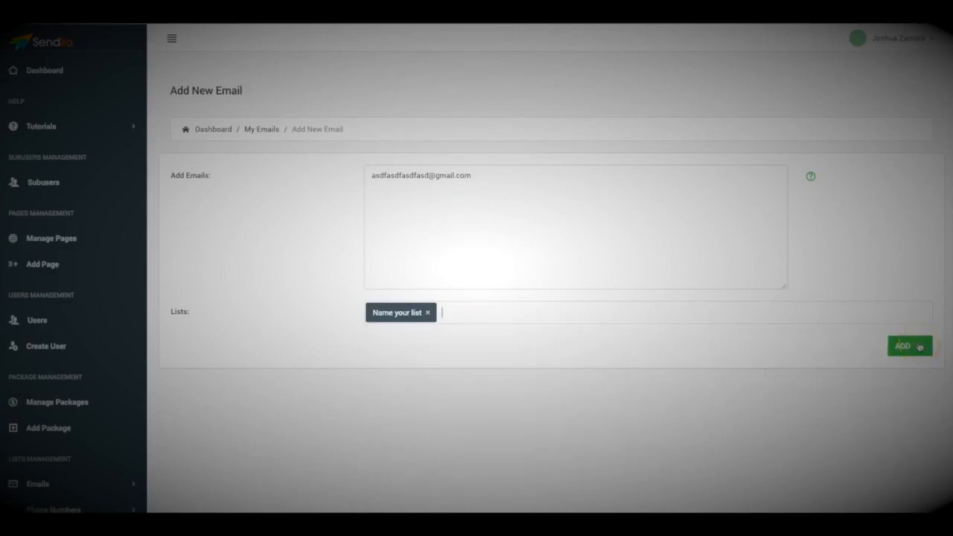
pyautogui.click(909, 346)
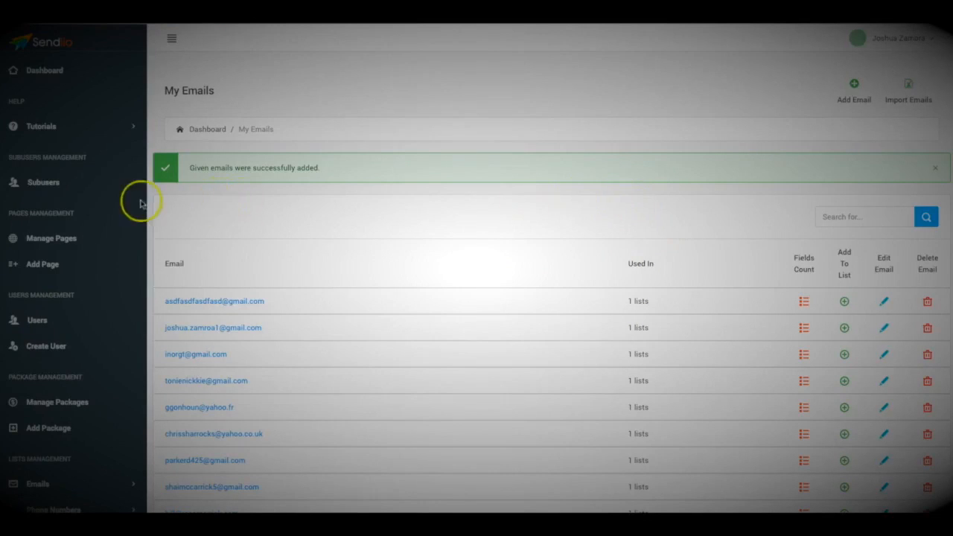
# - Open the form for adding a new email broadcast
pyautogui.scroll(-3, 117, 208)
pyautogui.scroll(-1, 112, 212)
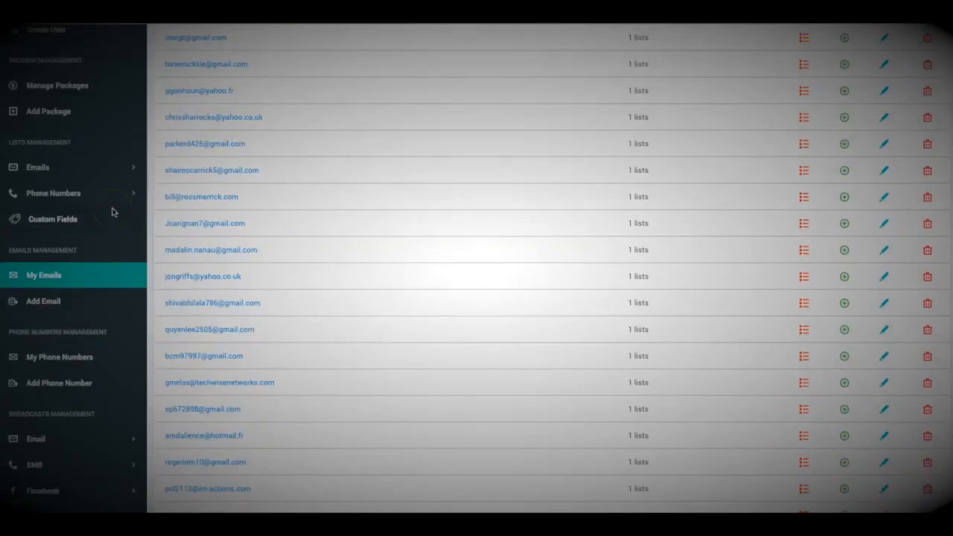
pyautogui.scroll(-2, 112, 212)
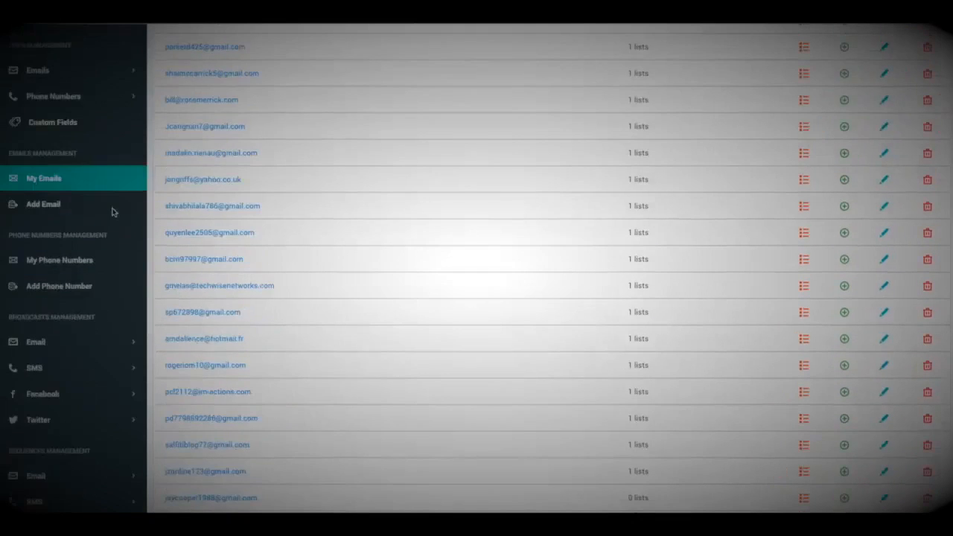
pyautogui.click(70, 277)
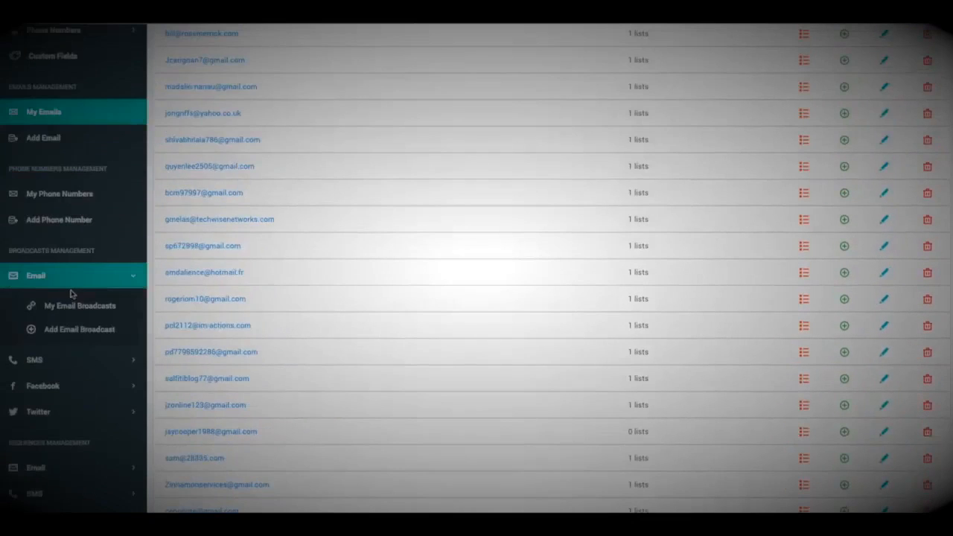
pyautogui.click(69, 330)
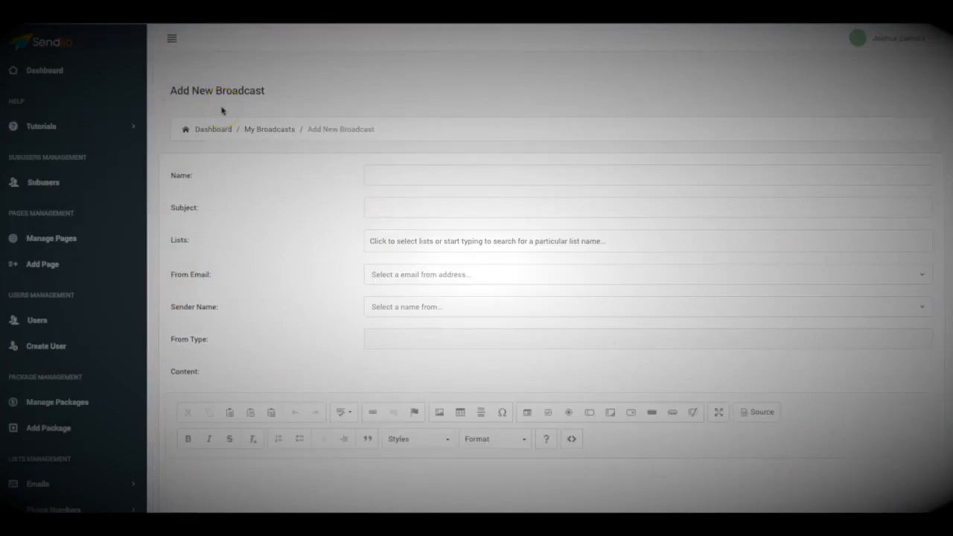
# - Name the broadcast "Enter the name here" and set its subject to "Amazing New Software for Sale"
pyautogui.click(396, 171)
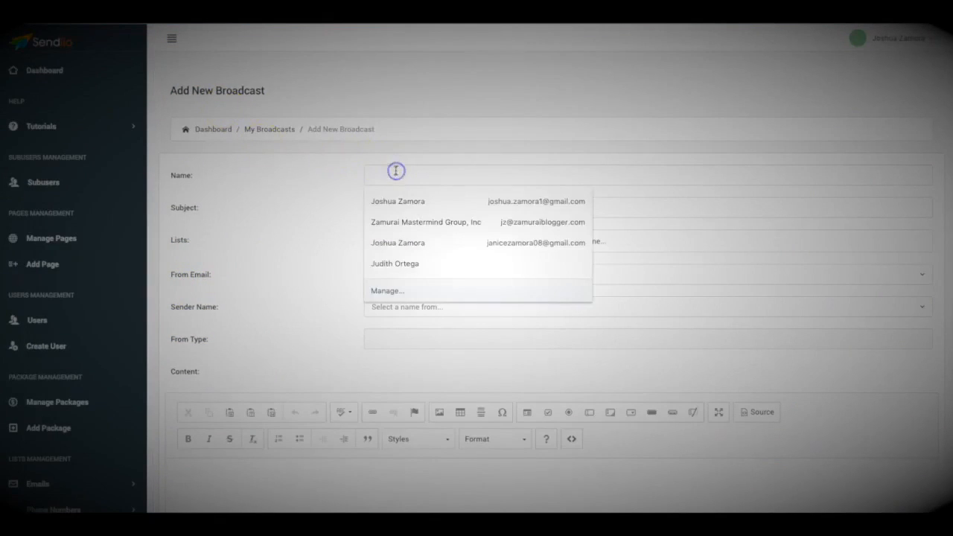
pyautogui.write('Enter the name here')
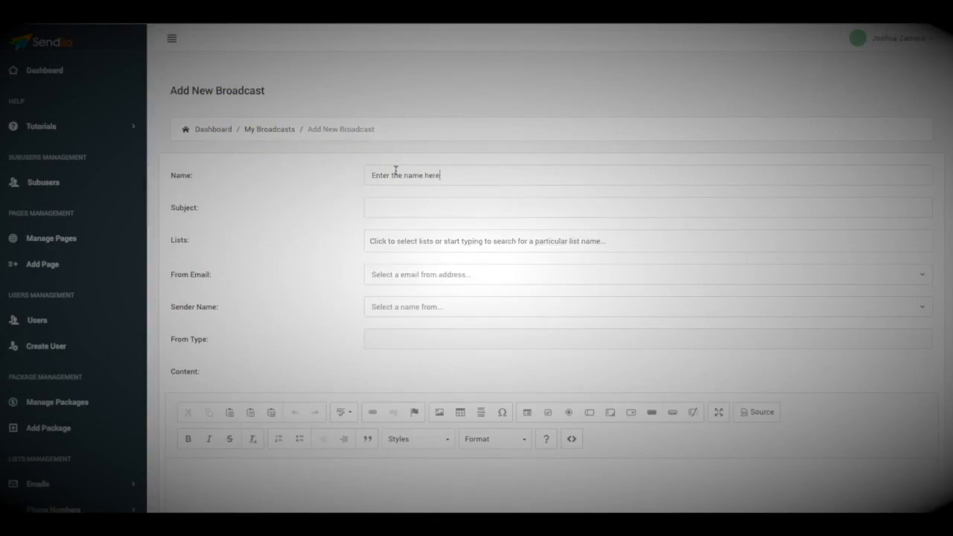
pyautogui.click(430, 214)
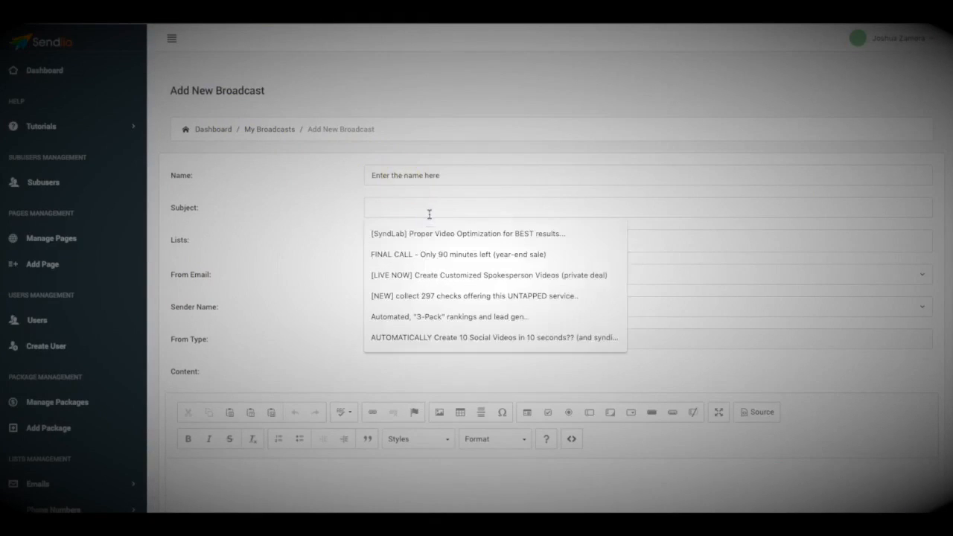
pyautogui.write('Amazi')
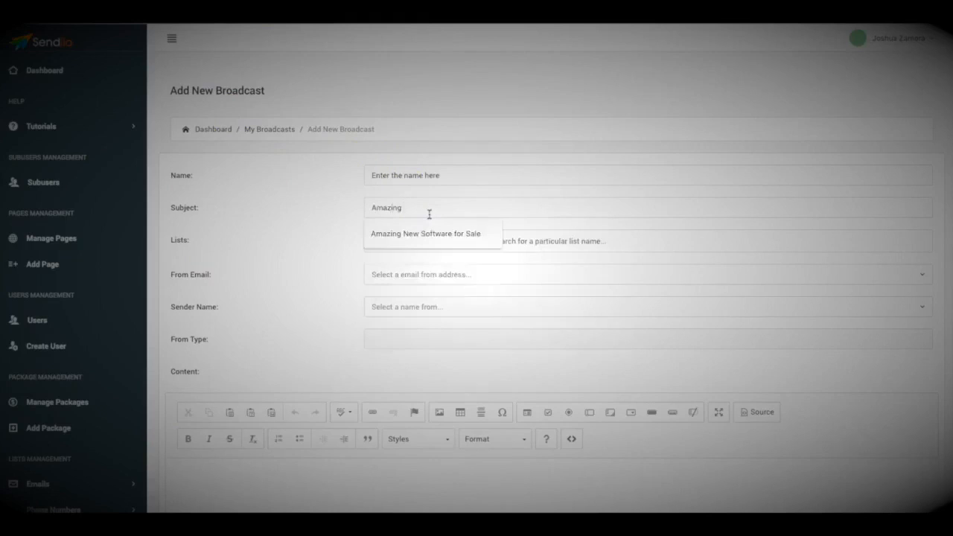
pyautogui.write('ng')
pyautogui.click(427, 237)
# - Select "Name your list" as the recipient list for the broadcast
pyautogui.click(398, 242)
pyautogui.scroll(-6, 432, 297)
pyautogui.scroll(-2, 424, 301)
pyautogui.scroll(3, 417, 275)
pyautogui.click(414, 244)
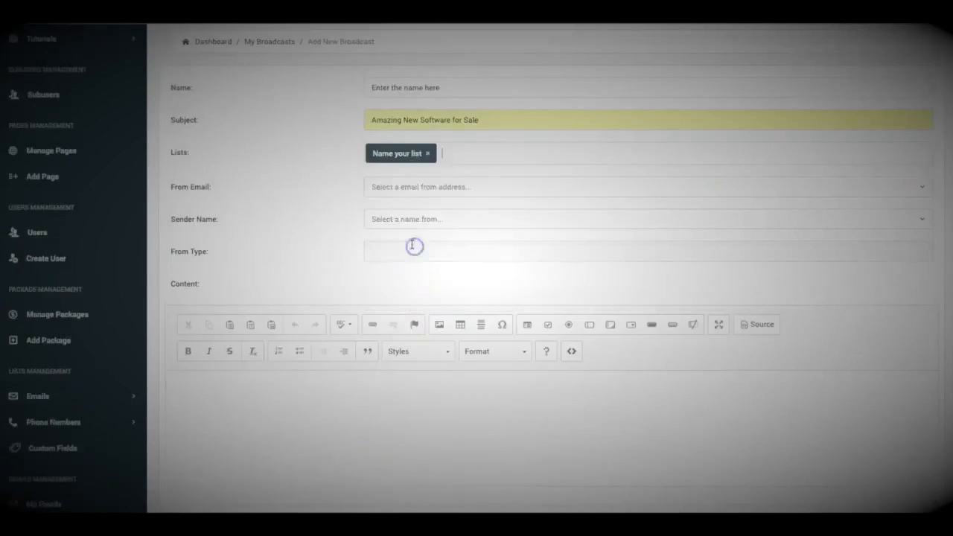
# - Add further recipient lists, including Affiliates, DFY Chief 1.0, DFY Chief 2.0 Customers, Sendiio Prelaunch and VTG 2.0, to the broadcast
pyautogui.click(467, 155)
pyautogui.click(392, 201)
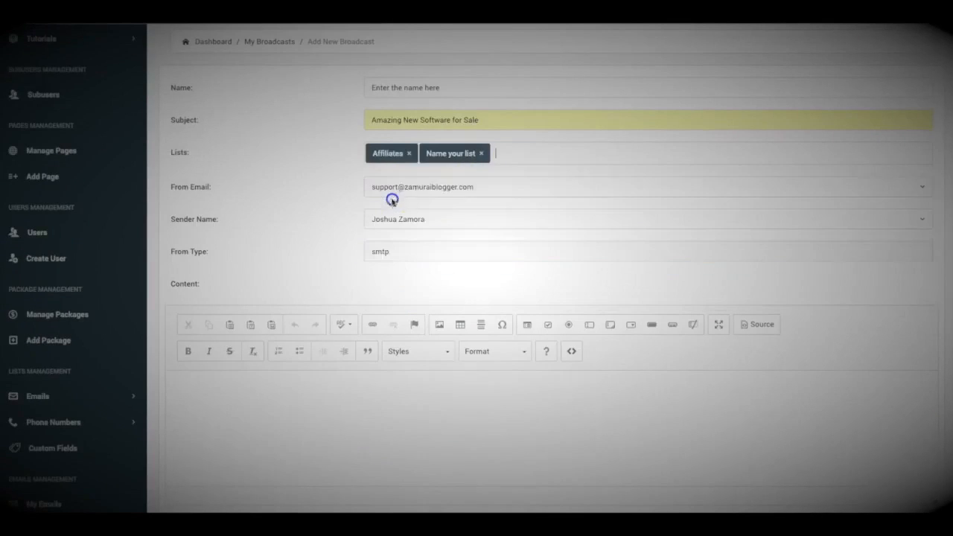
pyautogui.click(514, 160)
pyautogui.click(453, 243)
pyautogui.click(631, 152)
pyautogui.click(469, 220)
pyautogui.click(681, 152)
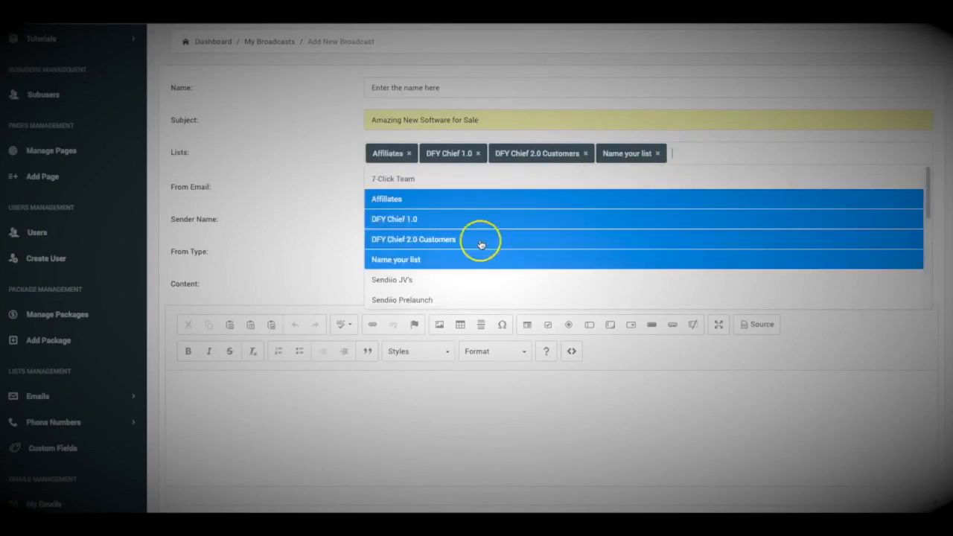
pyautogui.scroll(-1, 446, 246)
pyautogui.click(423, 246)
pyautogui.click(771, 153)
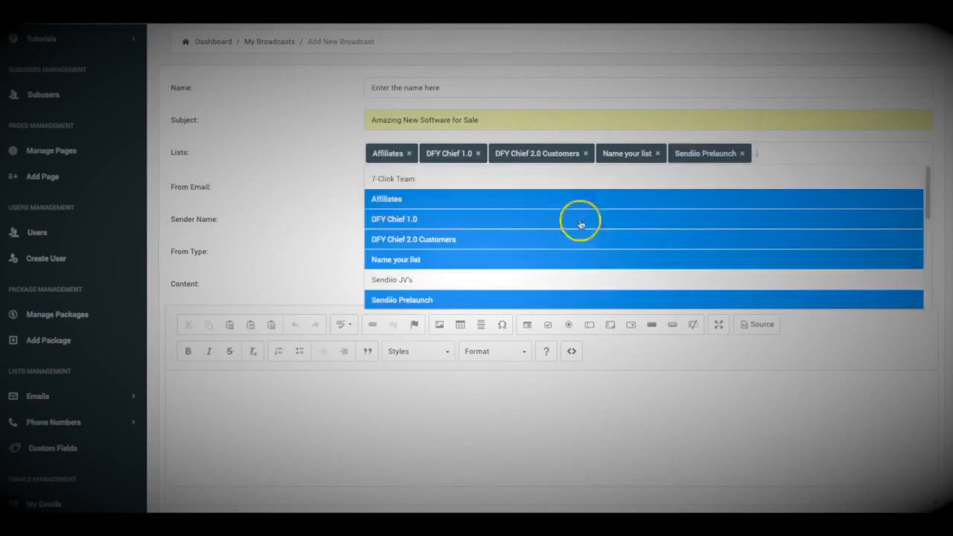
pyautogui.scroll(-3, 438, 287)
pyautogui.click(438, 280)
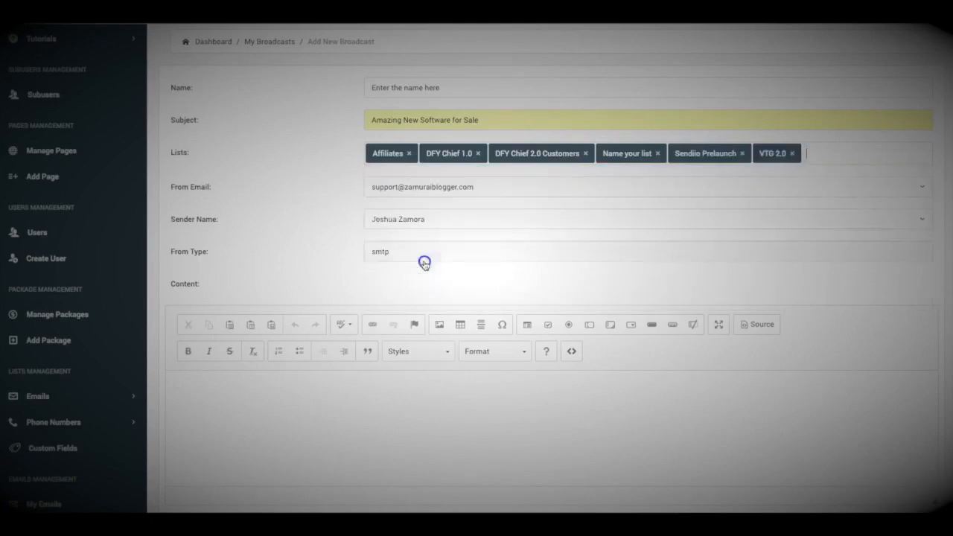
pyautogui.click(826, 154)
pyautogui.scroll(-2, 440, 285)
pyautogui.click(446, 285)
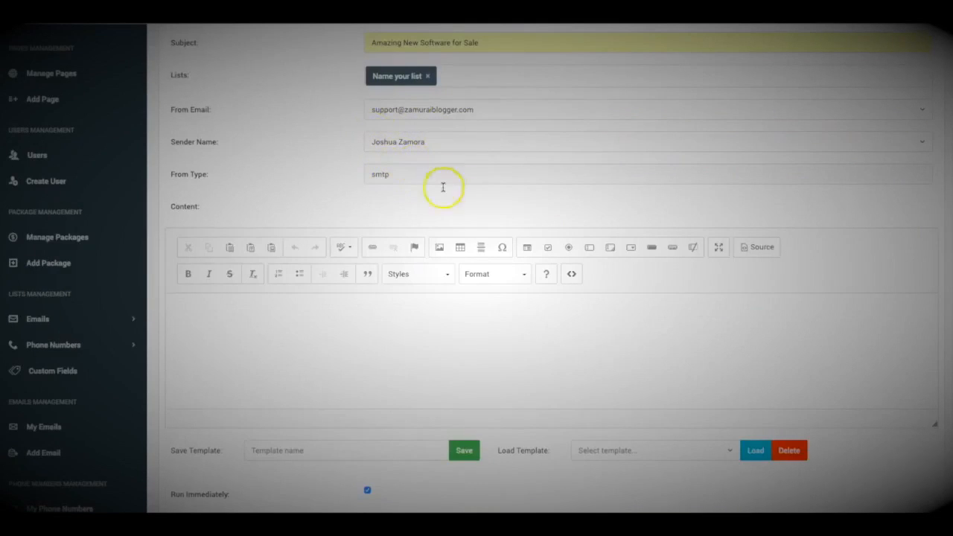
# - Enlarge the broadcast's content editor vertically and place the cursor in its empty body
pyautogui.scroll(-3, 355, 170)
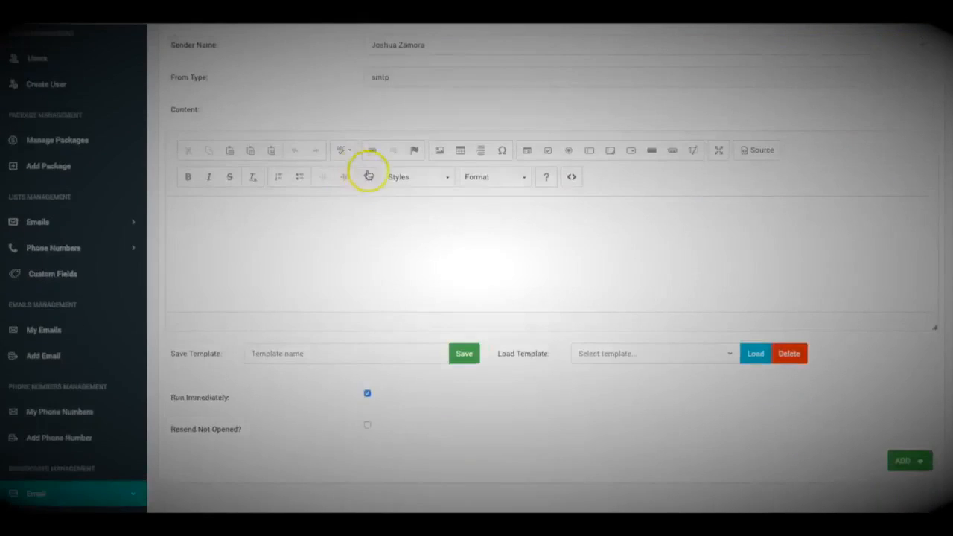
pyautogui.moveTo(936, 317); pyautogui.dragTo(927, 434)
pyautogui.click(350, 240)
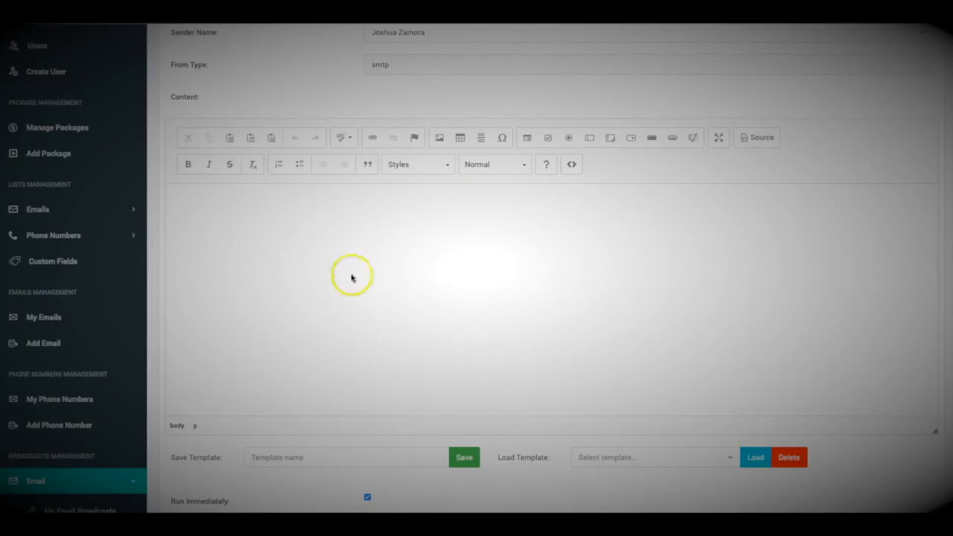
# - Paste the prepared email copy about the new logo design web-app into the broadcast body and look it over
pyautogui.hotkey('ctrl', 'v')
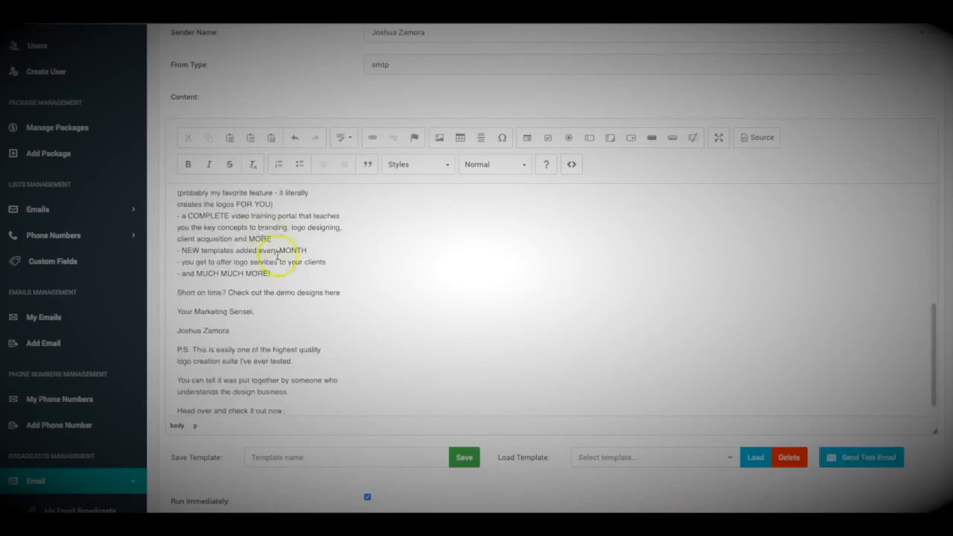
pyautogui.scroll(10, 277, 255)
pyautogui.scroll(-10, 277, 255)
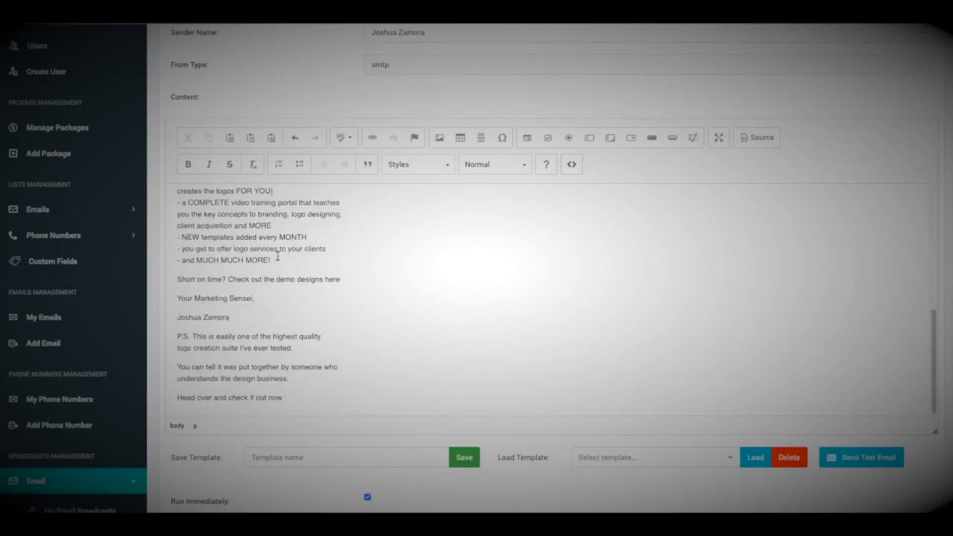
pyautogui.scroll(10, 277, 255)
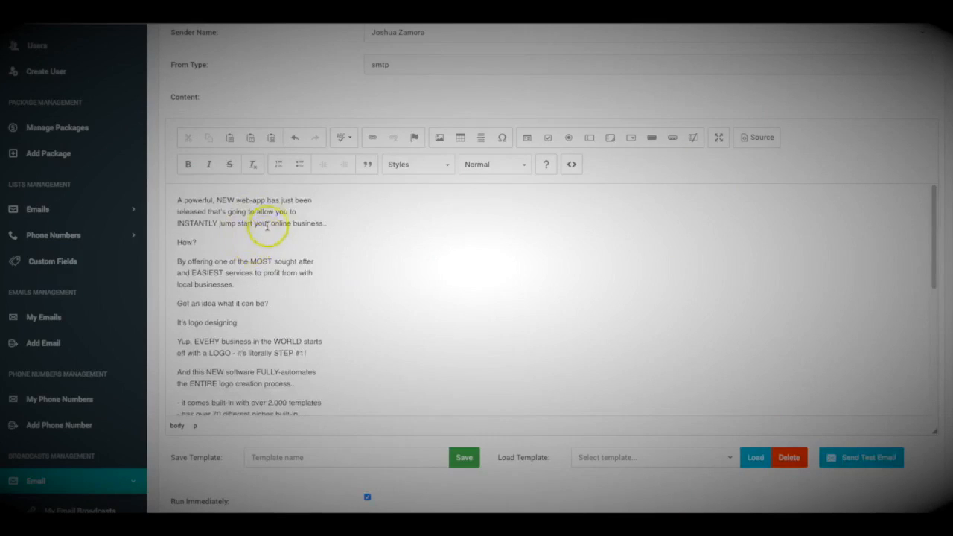
pyautogui.scroll(-1, 249, 227)
pyautogui.scroll(-5, 249, 227)
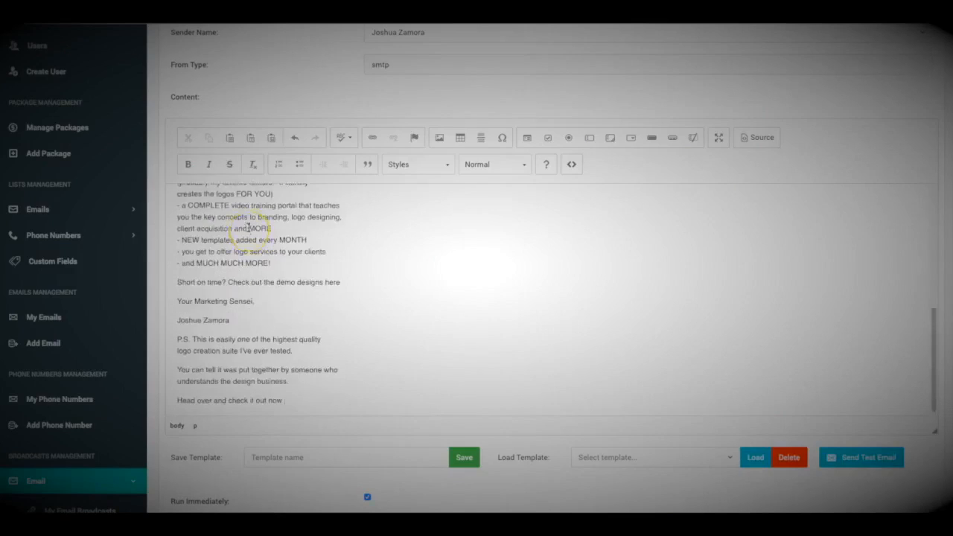
# - Make the feature list from "it comes built-in with over 2,000 templates" through "and MUCH MUCH MORE!" bold
pyautogui.scroll(2, 247, 234)
pyautogui.moveTo(280, 318); pyautogui.dragTo(175, 195)
pyautogui.click(188, 163)
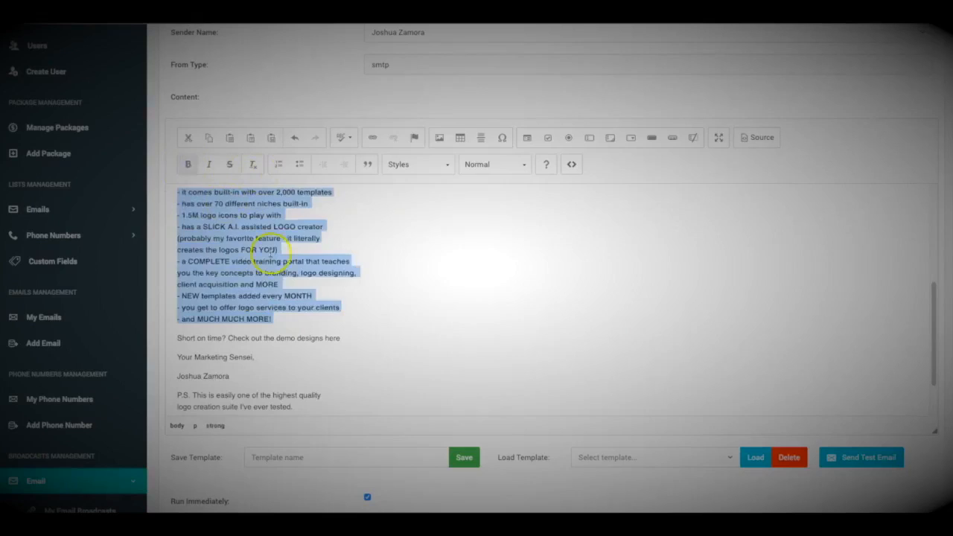
# - Apply the Big style to the entire email body text
pyautogui.scroll(3, 255, 238)
pyautogui.click(327, 222)
pyautogui.hotkey('ctrl', 'a')
pyautogui.click(405, 165)
pyautogui.scroll(-3, 424, 230)
pyautogui.click(396, 242)
pyautogui.click(304, 287)
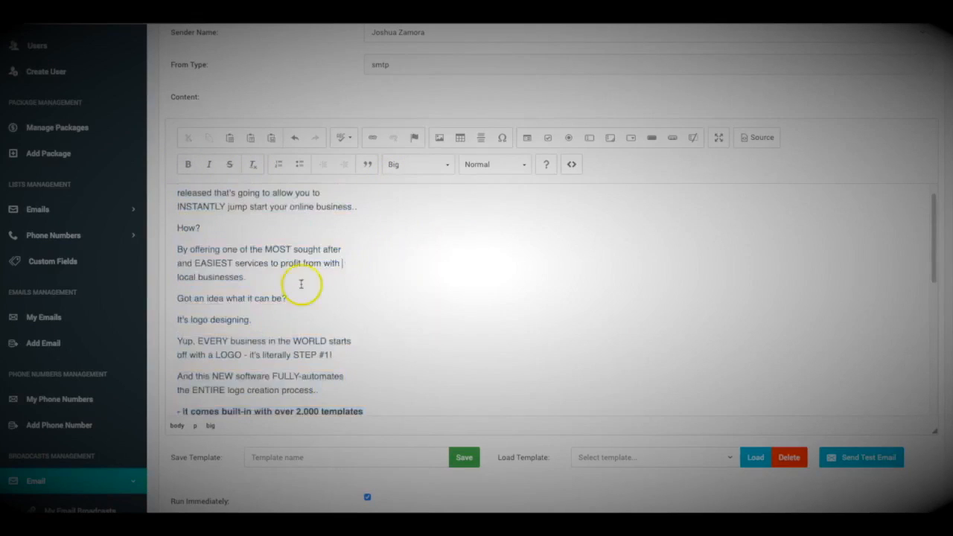
# - Apply the yellow highlight style to the paragraph beginning "By offering one of the MOST sought after"
pyautogui.moveTo(253, 302); pyautogui.dragTo(174, 273)
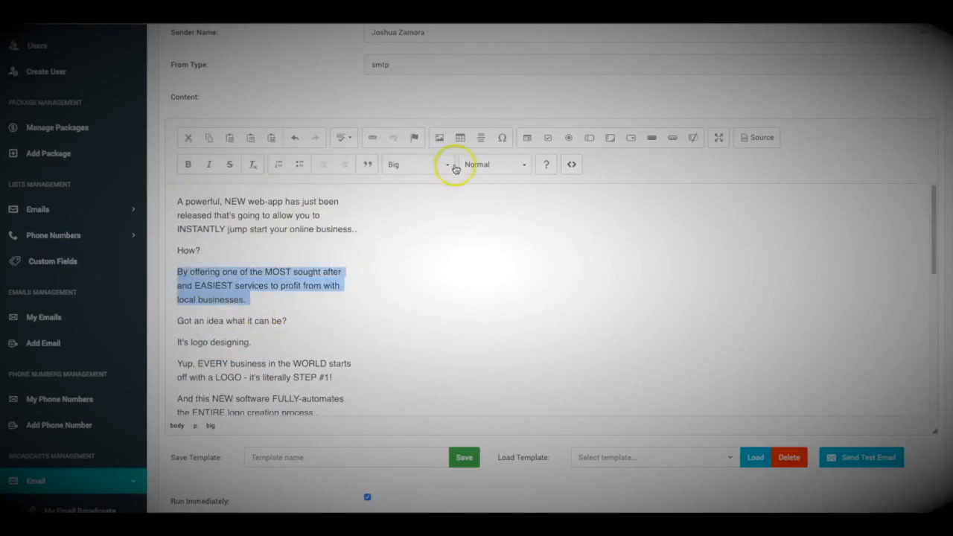
pyautogui.click(425, 166)
pyautogui.click(409, 300)
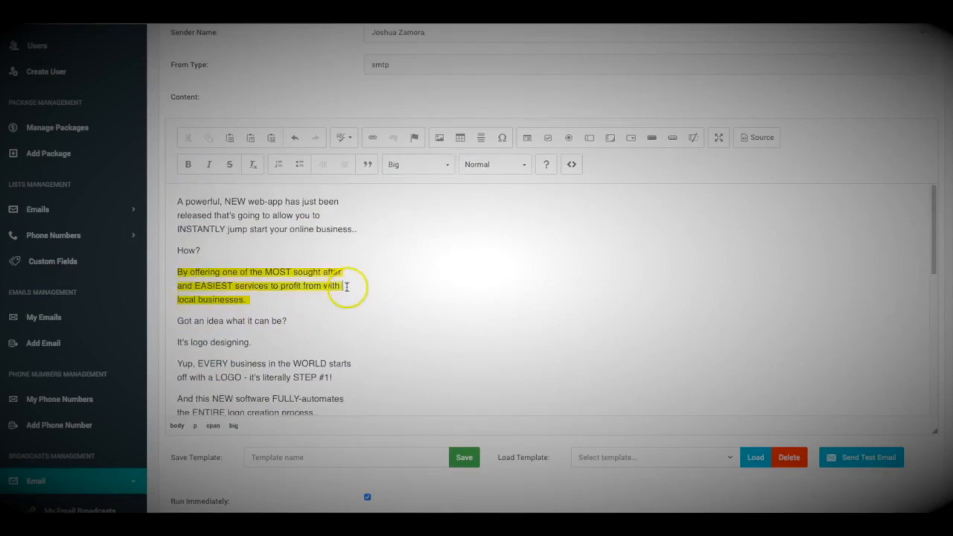
# - Turn the line "It's logo designing." into a URL hyperlink
pyautogui.scroll(-1, 273, 296)
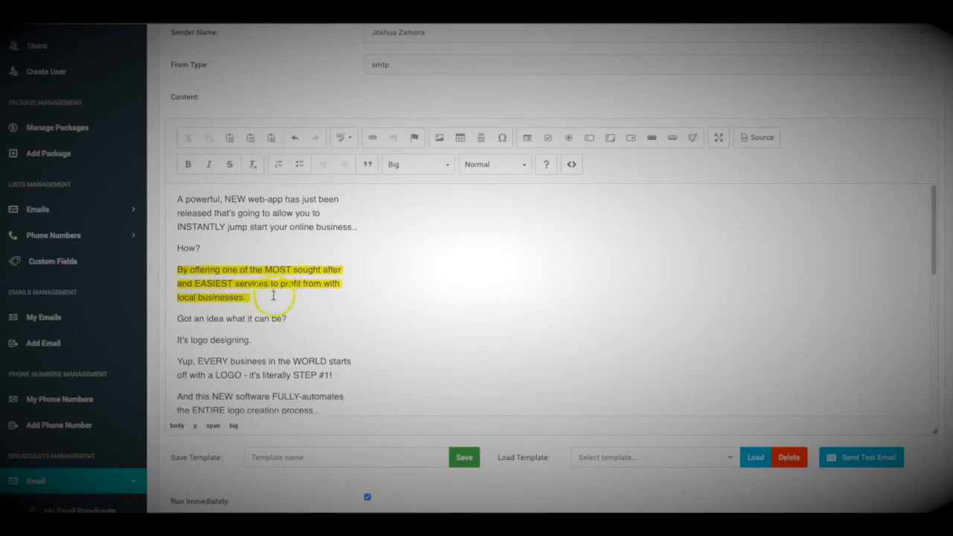
pyautogui.tripleClick(230, 342)
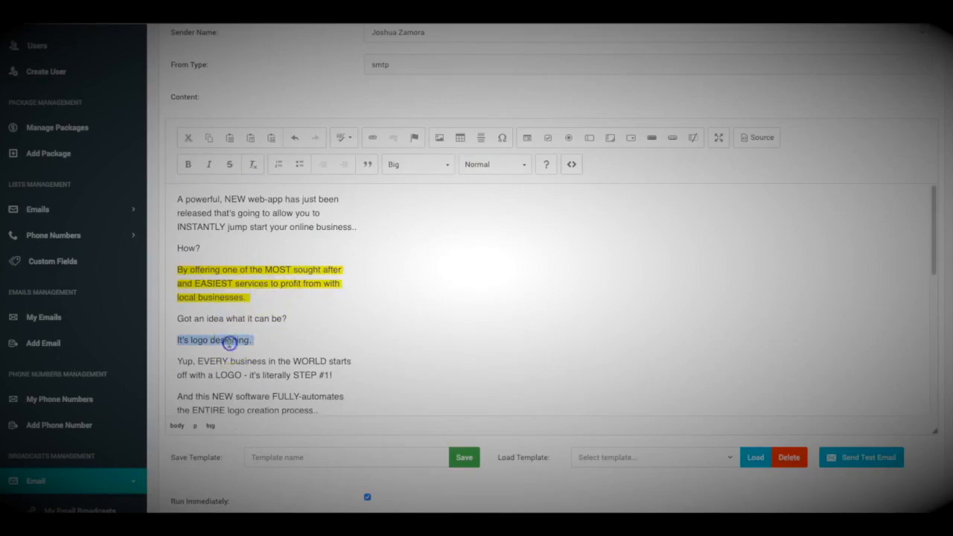
pyautogui.click(379, 142)
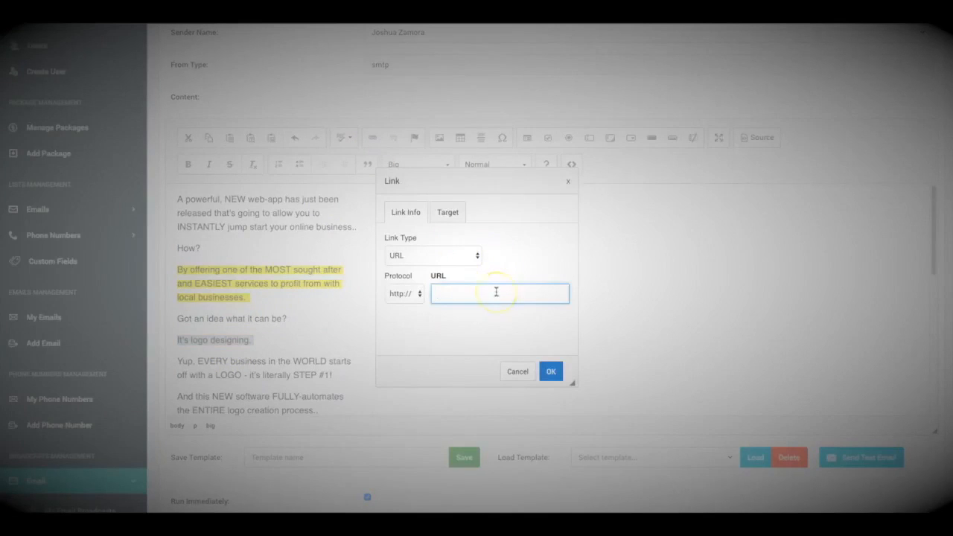
pyautogui.click(550, 370)
pyautogui.scroll(-10, 308, 324)
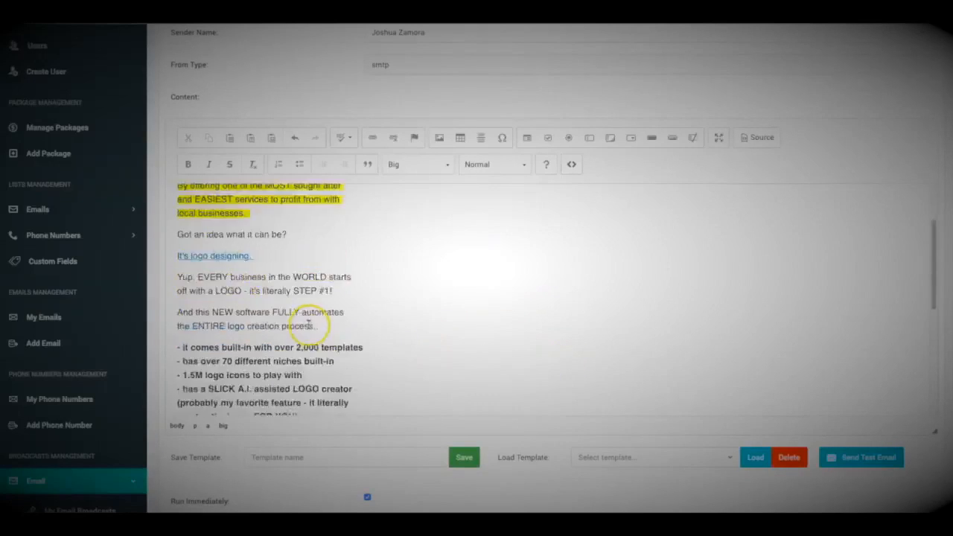
pyautogui.scroll(-1, 308, 324)
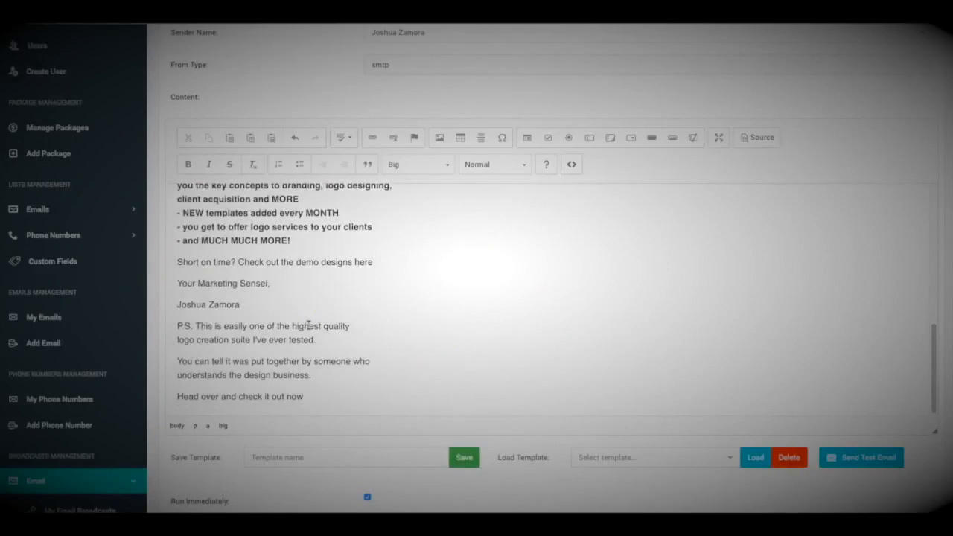
pyautogui.moveTo(239, 262); pyautogui.dragTo(375, 262)
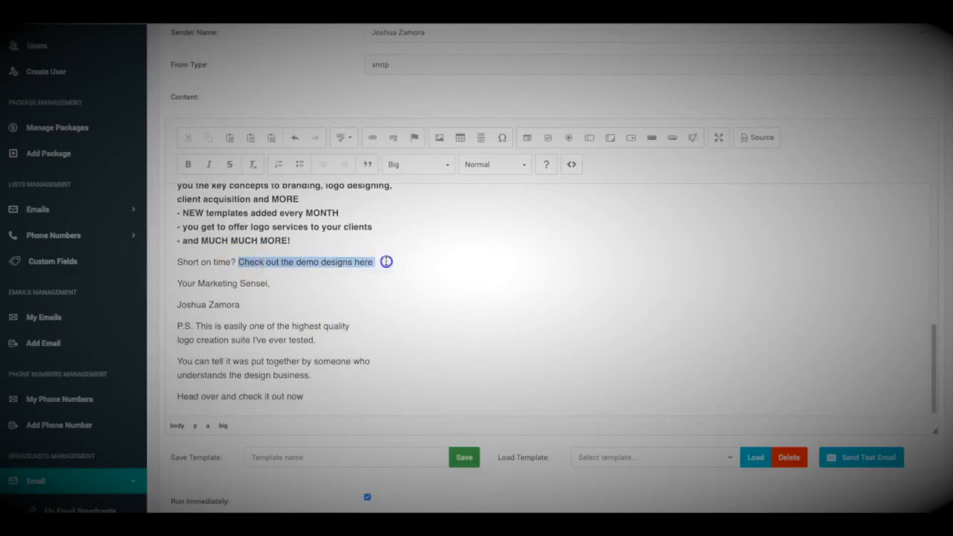
pyautogui.click(372, 141)
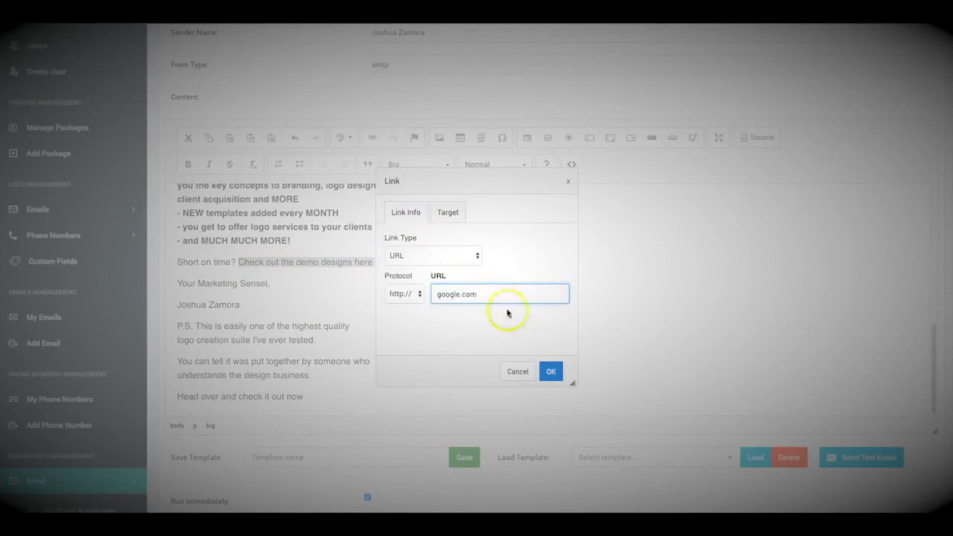
pyautogui.click(550, 371)
# - Open the test email form, clear its prefilled recipient address, and close it without sending
pyautogui.scroll(10, 394, 296)
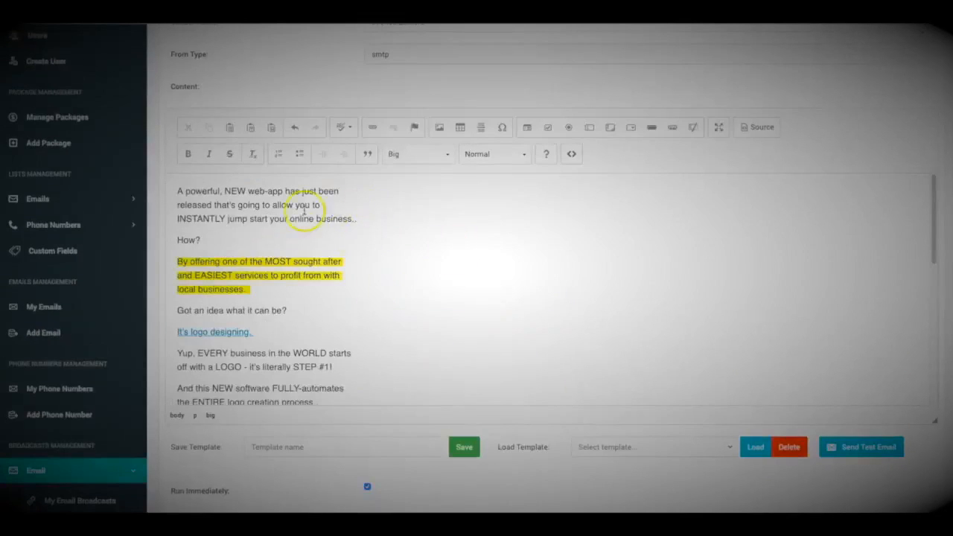
pyautogui.scroll(-12, 303, 212)
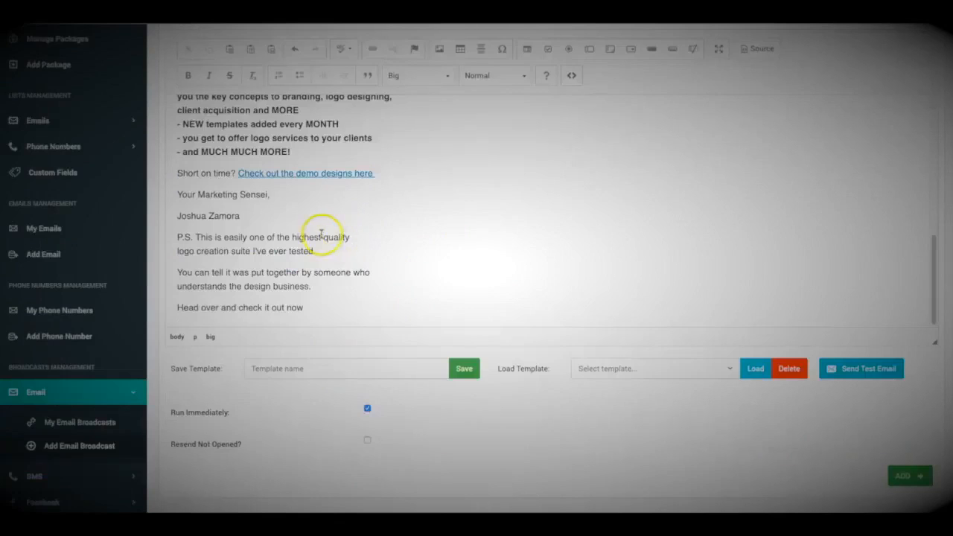
pyautogui.scroll(12, 312, 201)
pyautogui.scroll(-5, 320, 171)
pyautogui.scroll(5, 315, 181)
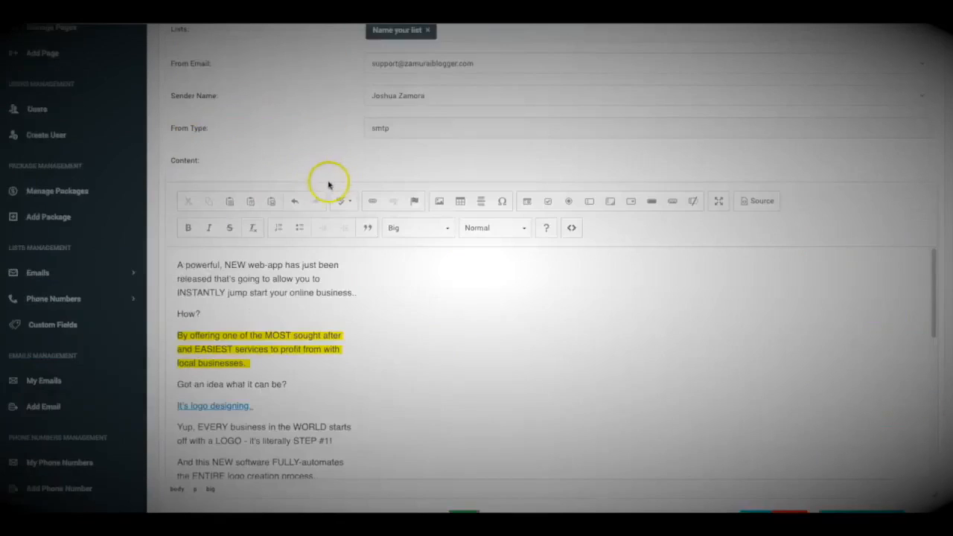
pyautogui.scroll(-4, 329, 184)
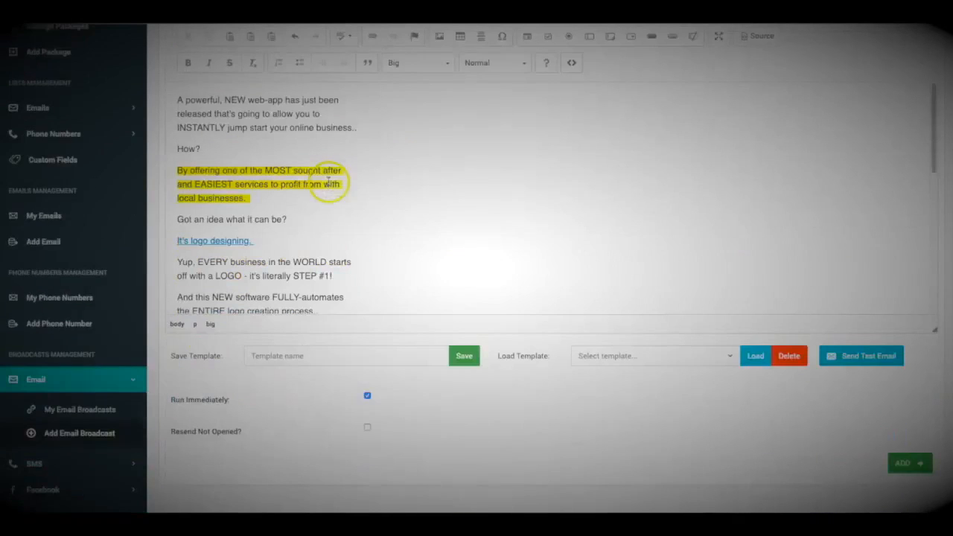
pyautogui.click(868, 356)
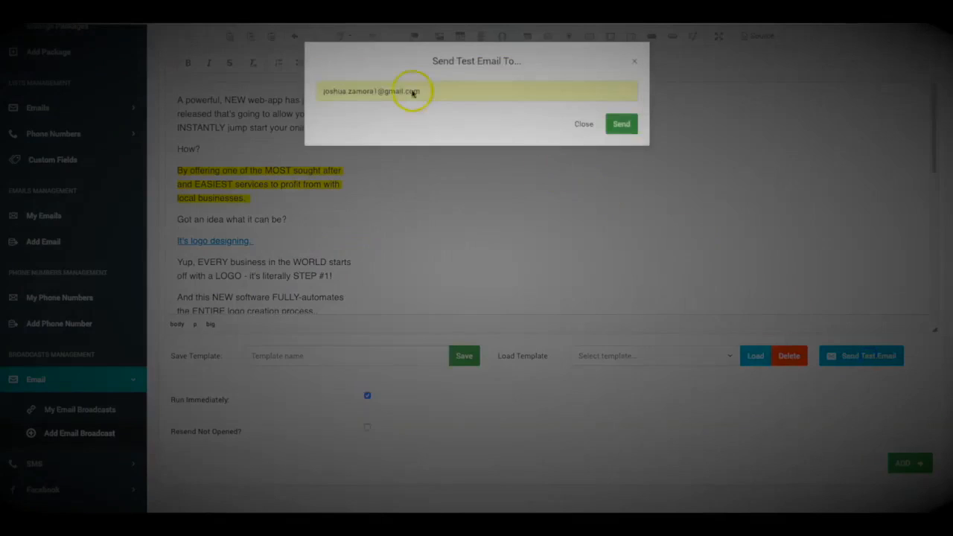
pyautogui.tripleClick(422, 93)
pyautogui.press('BackSpace')
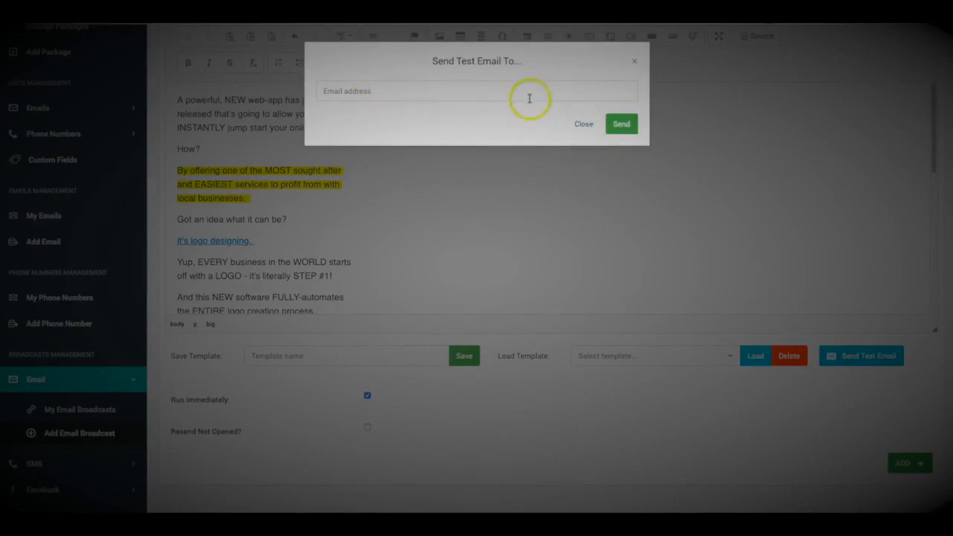
pyautogui.click(628, 64)
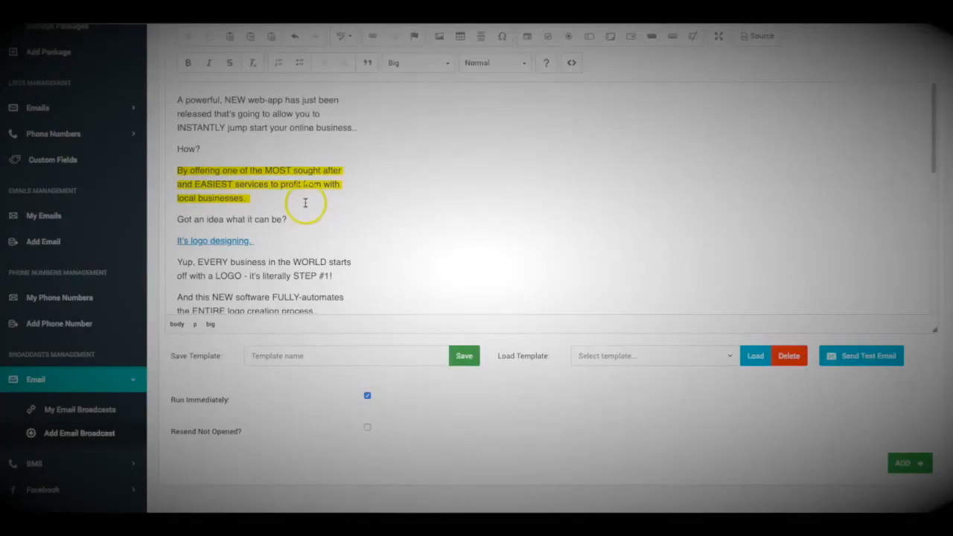
# - Review the email copy and the options below it, and briefly open the editor's code insertion dialog
pyautogui.scroll(1, 298, 206)
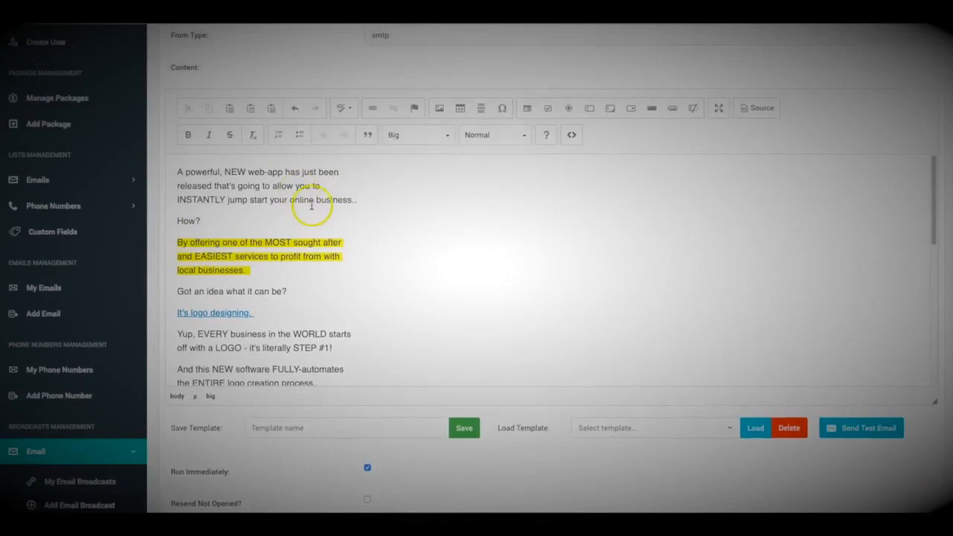
pyautogui.scroll(1, 309, 223)
pyautogui.scroll(-2, 315, 208)
pyautogui.scroll(-5, 315, 198)
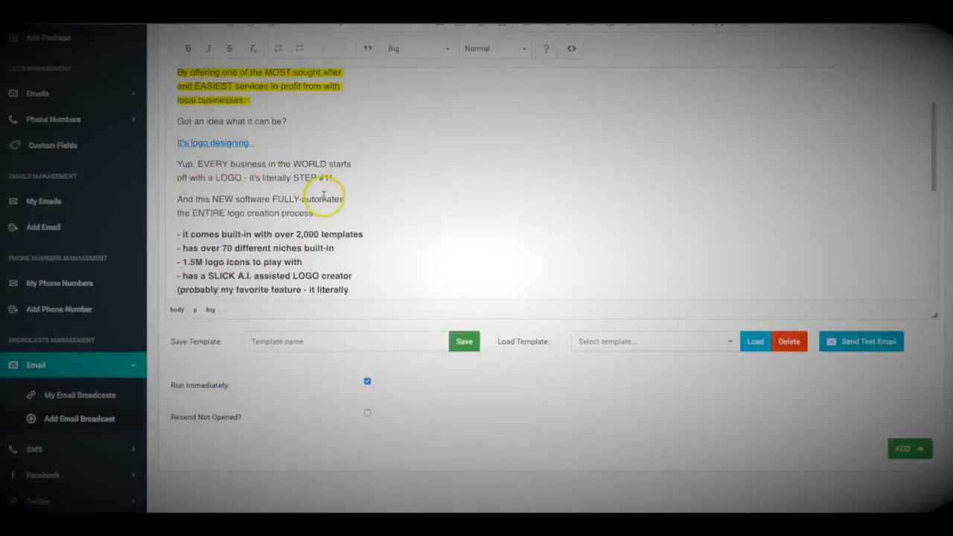
pyautogui.scroll(-1, 511, 349)
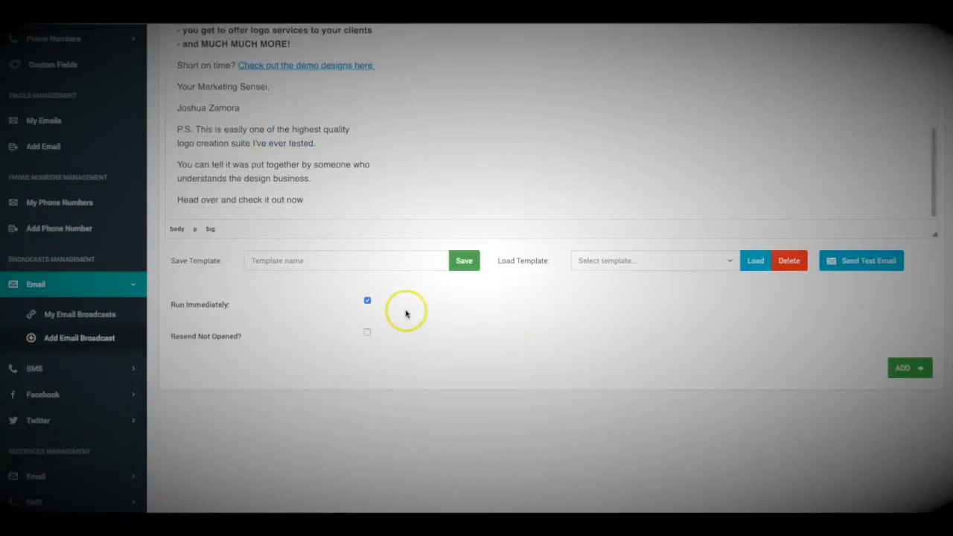
pyautogui.scroll(-1, 369, 291)
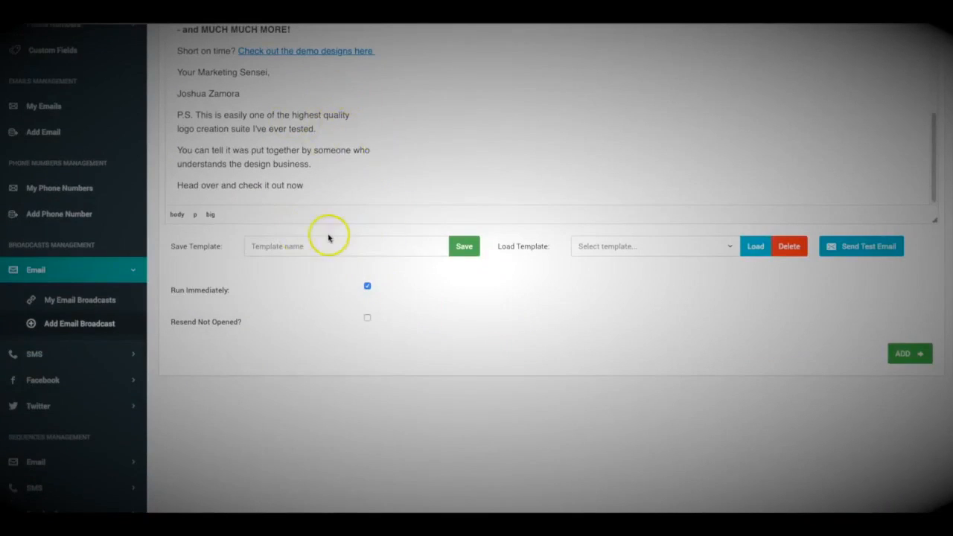
pyautogui.scroll(3, 504, 386)
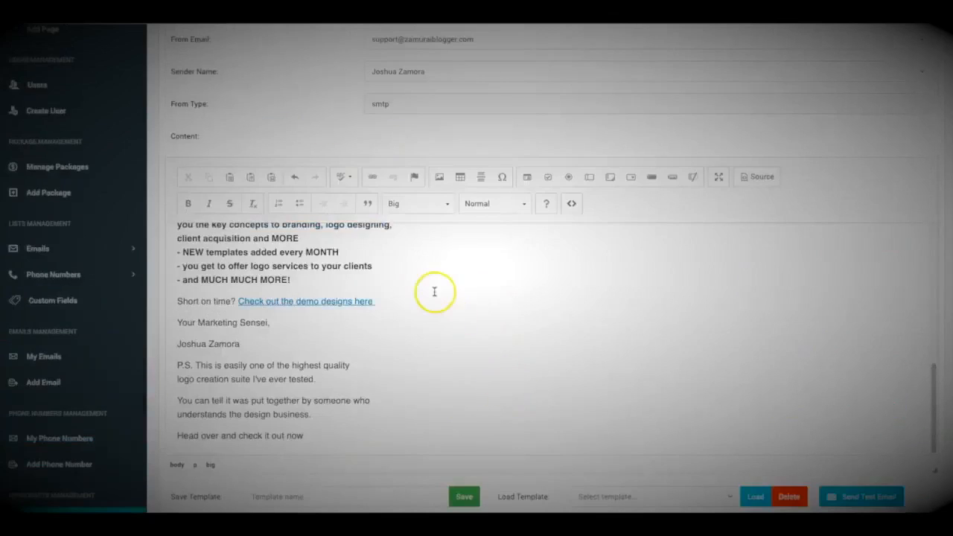
pyautogui.scroll(-1, 476, 343)
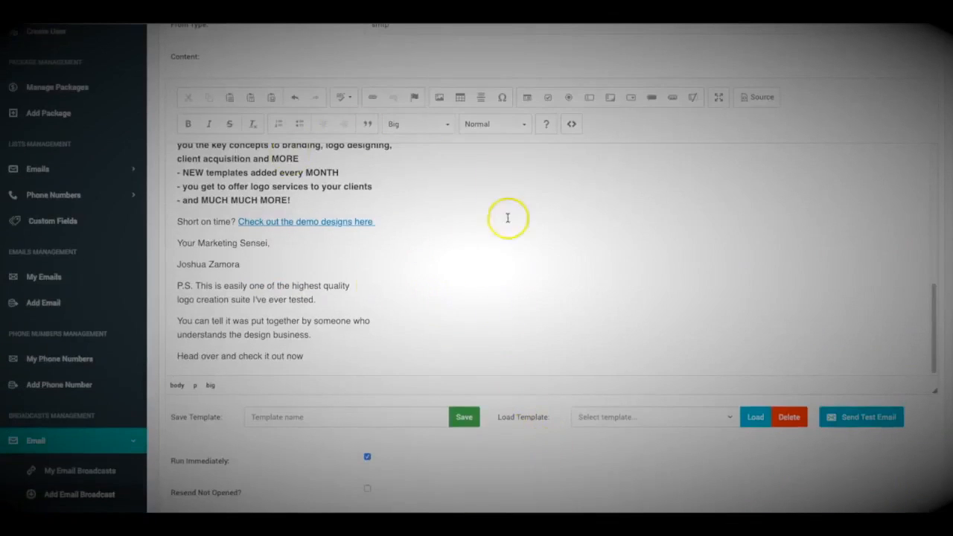
pyautogui.click(573, 125)
pyautogui.press('Escape')
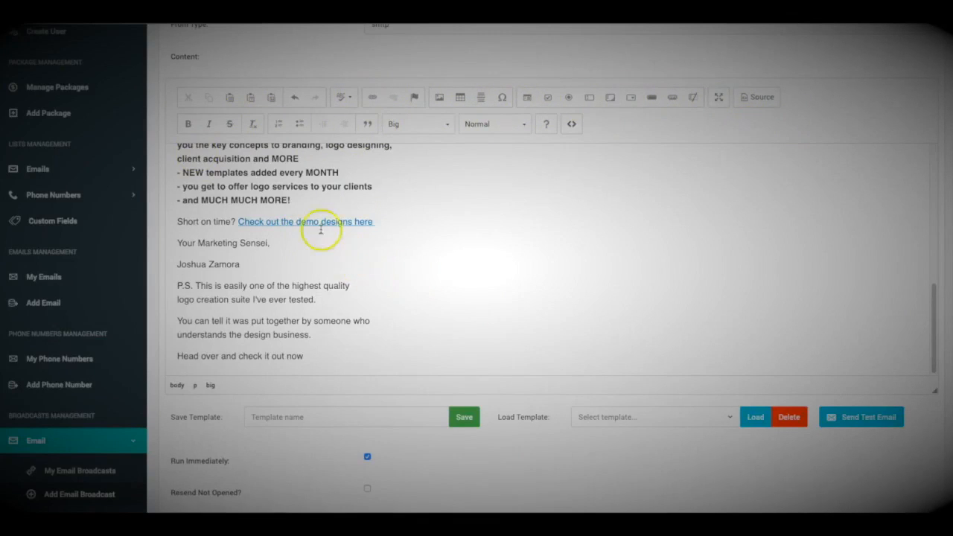
# - Examine the finished email content together with the template, Run Immediately and Resend Not Opened options
pyautogui.scroll(10, 321, 231)
pyautogui.scroll(-15, 321, 235)
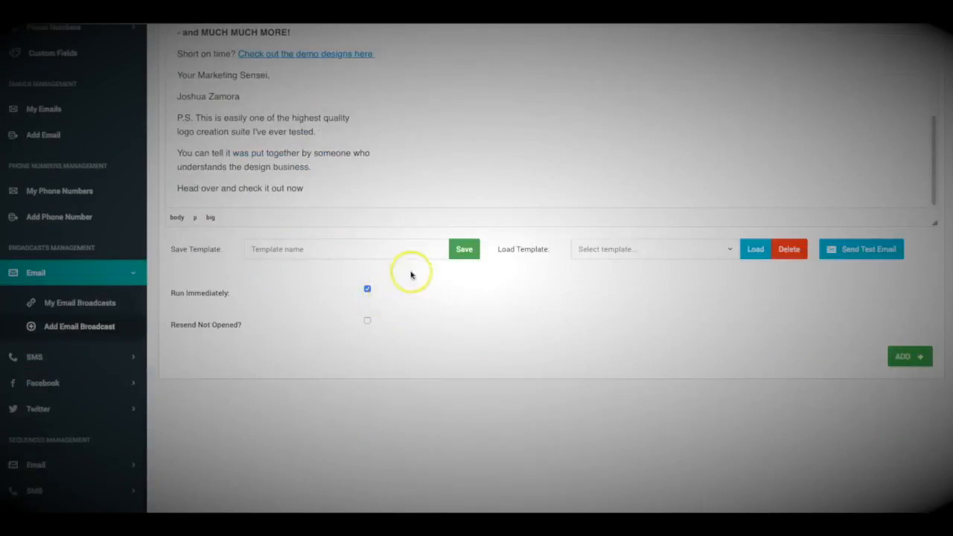
pyautogui.scroll(1, 335, 216)
pyautogui.scroll(-1, 357, 249)
pyautogui.scroll(-1, 361, 255)
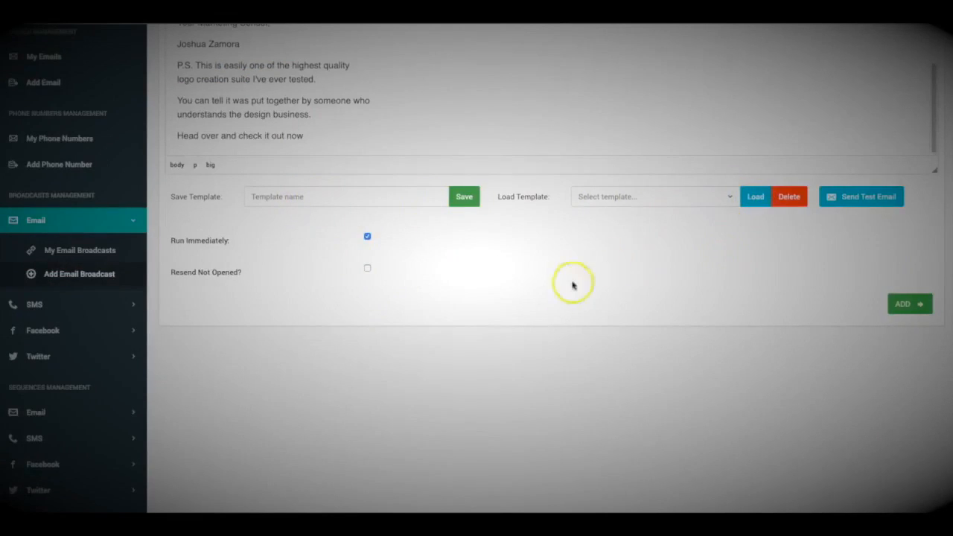
pyautogui.scroll(10, 521, 281)
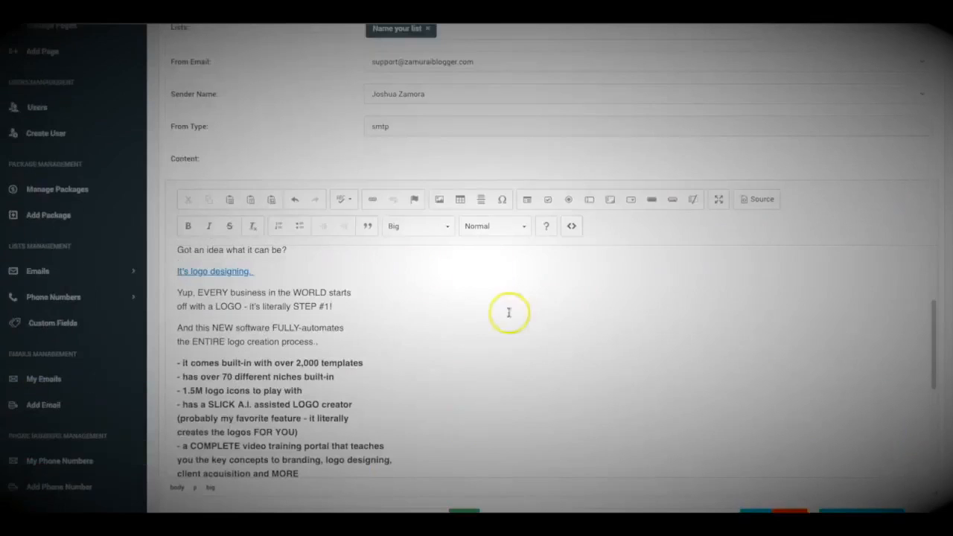
pyautogui.scroll(-2, 523, 179)
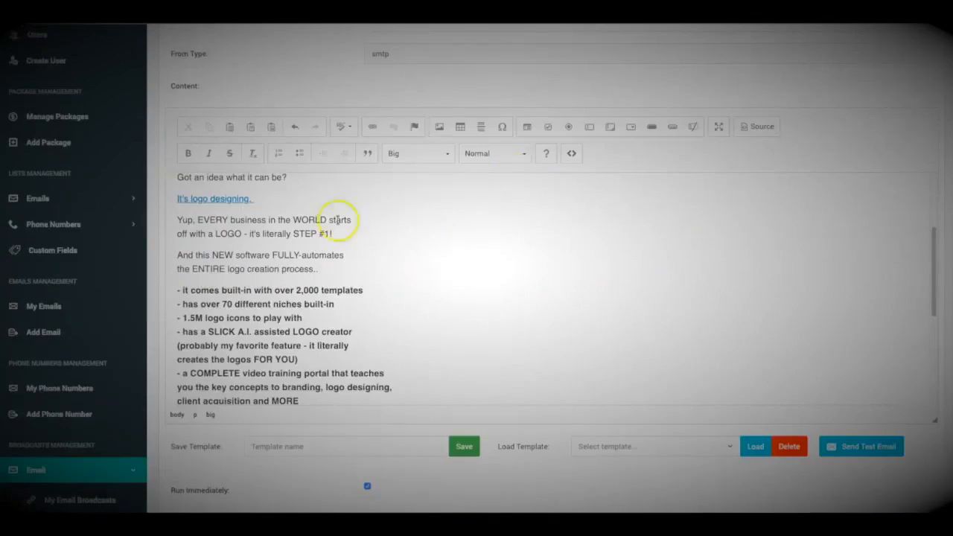
pyautogui.scroll(-3, 265, 70)
pyautogui.scroll(2, 257, 64)
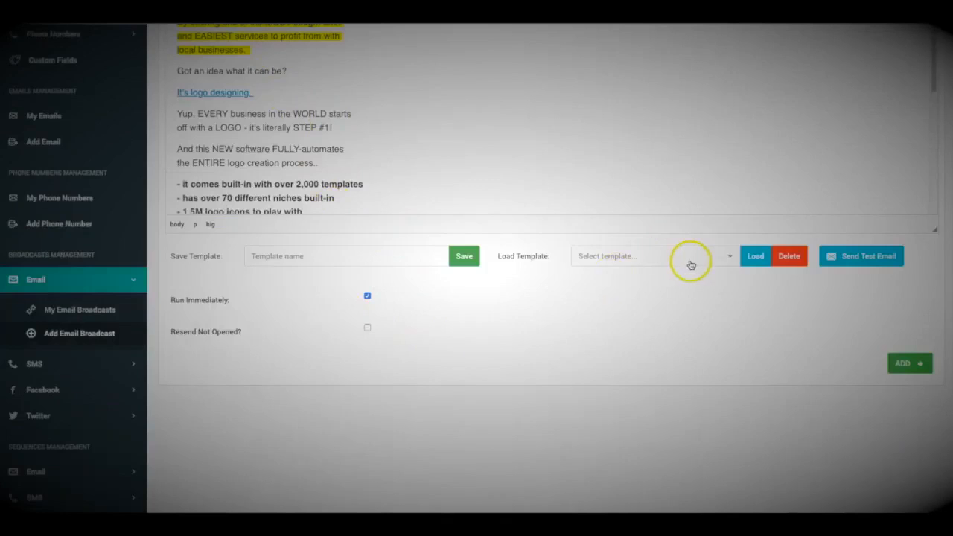
pyautogui.scroll(2, 618, 353)
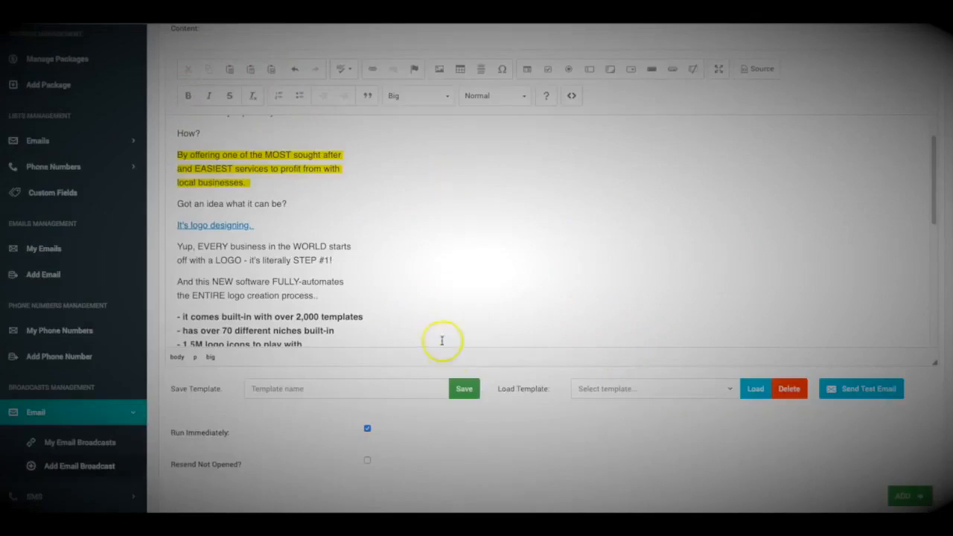
# - Turn off Run Immediately for the broadcast and briefly view the Start At date and time choices
pyautogui.scroll(-2, 457, 381)
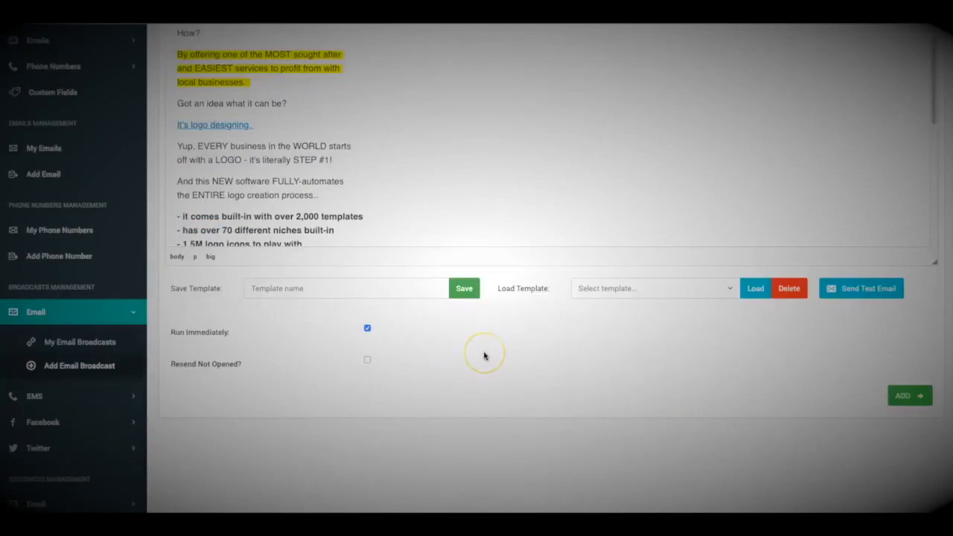
pyautogui.scroll(3, 487, 338)
pyautogui.scroll(-10, 422, 403)
pyautogui.scroll(-4, 422, 402)
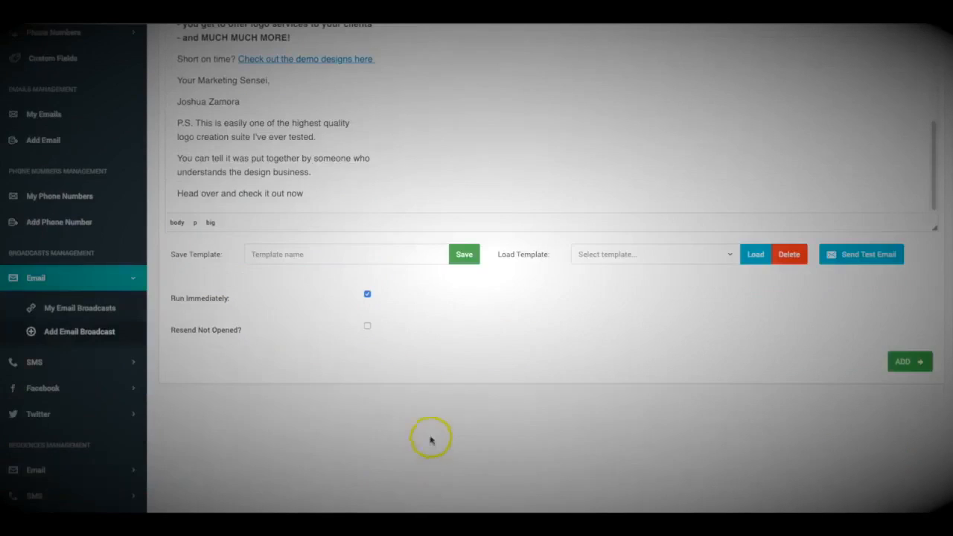
pyautogui.click(367, 297)
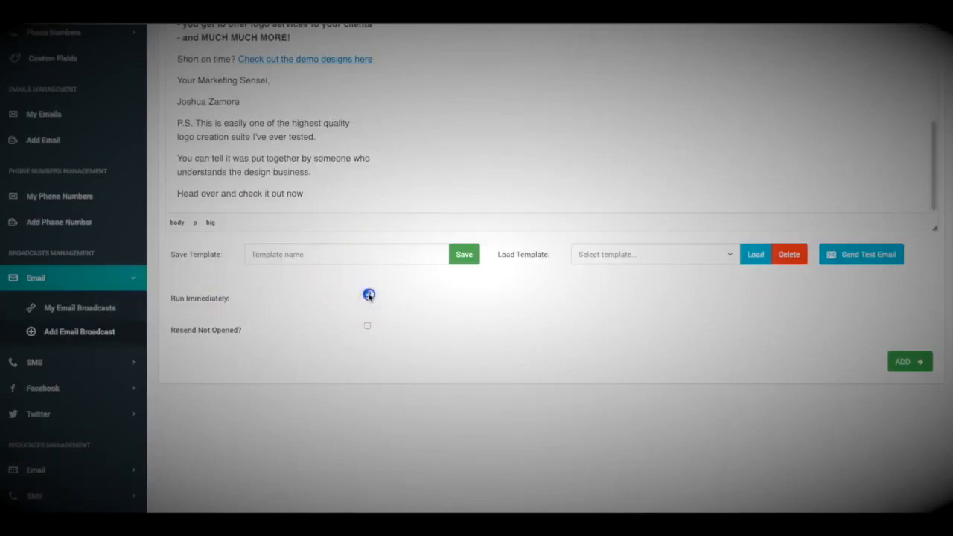
pyautogui.click(417, 328)
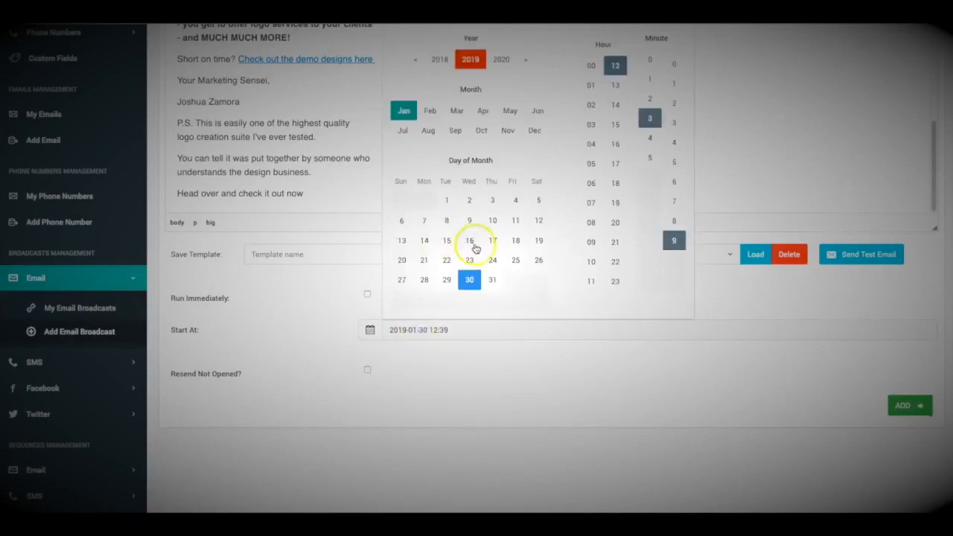
pyautogui.scroll(1, 475, 248)
pyautogui.click(366, 283)
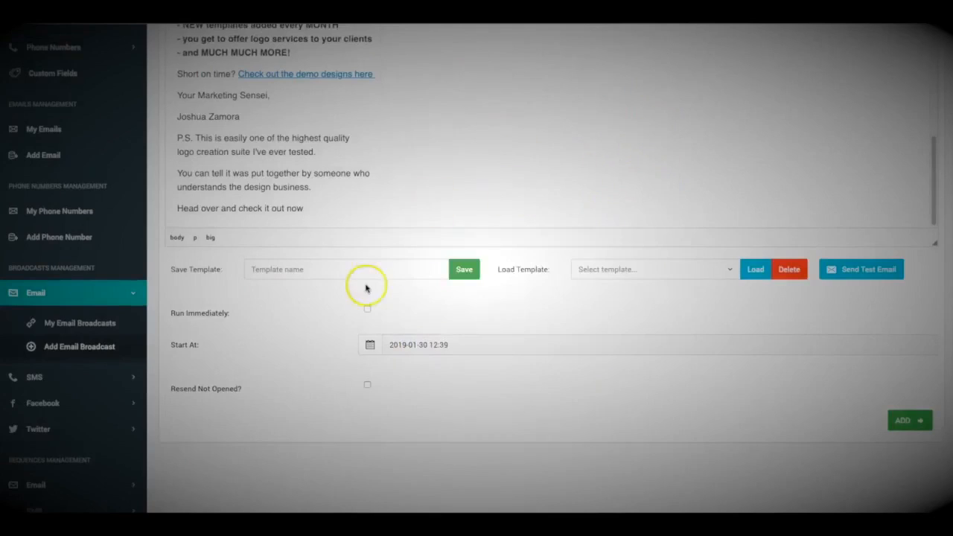
pyautogui.scroll(-1, 443, 367)
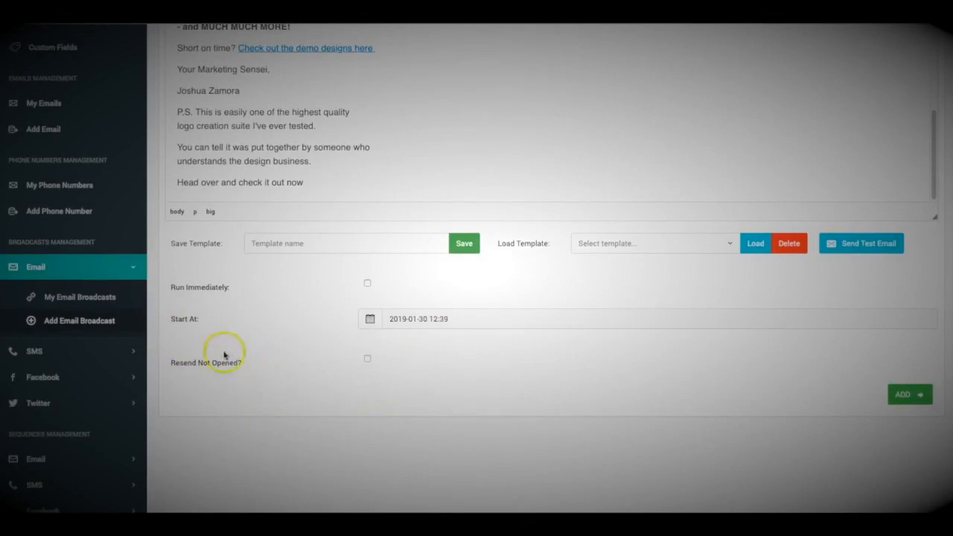
# - Enable the Resend Not Opened option for the broadcast
pyautogui.click(367, 358)
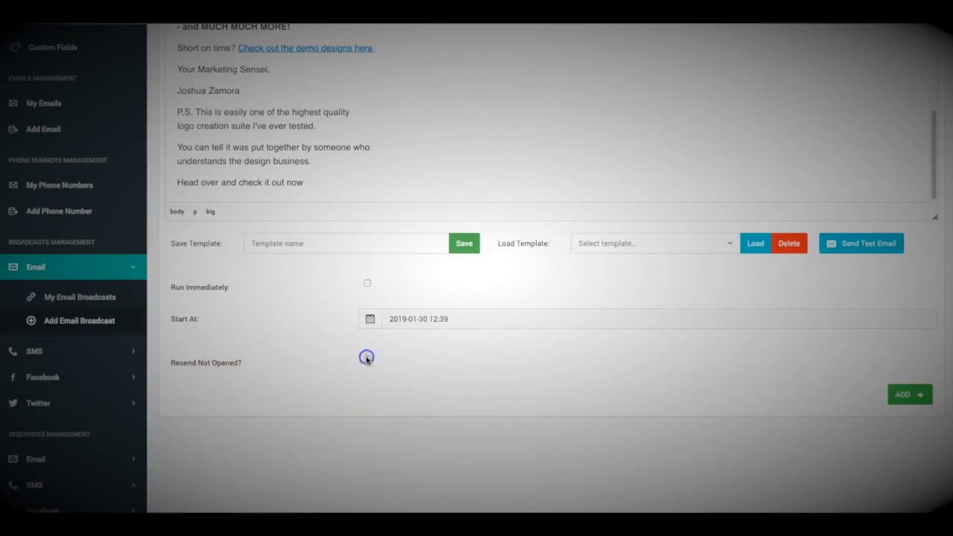
pyautogui.scroll(-2, 320, 391)
pyautogui.scroll(5, 317, 393)
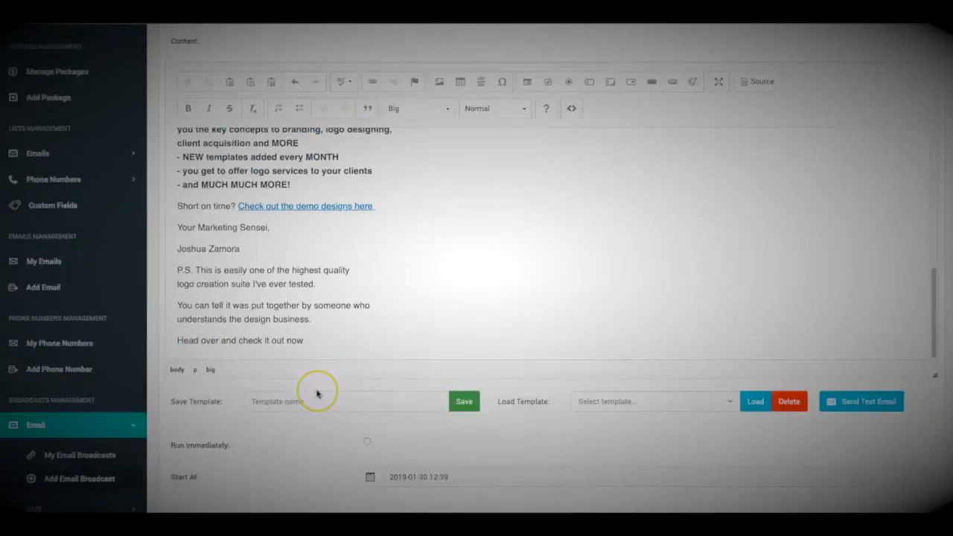
pyautogui.scroll(-3, 316, 394)
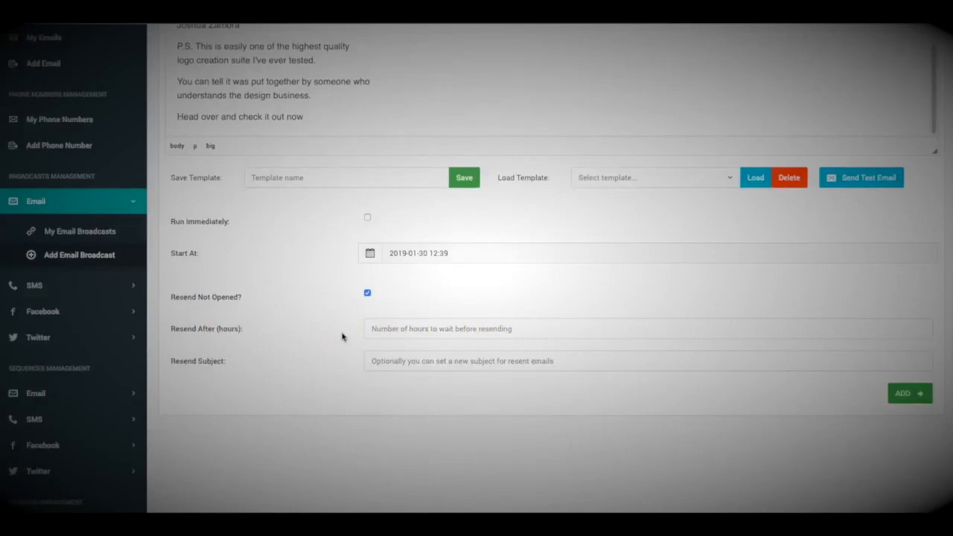
pyautogui.scroll(2, 342, 336)
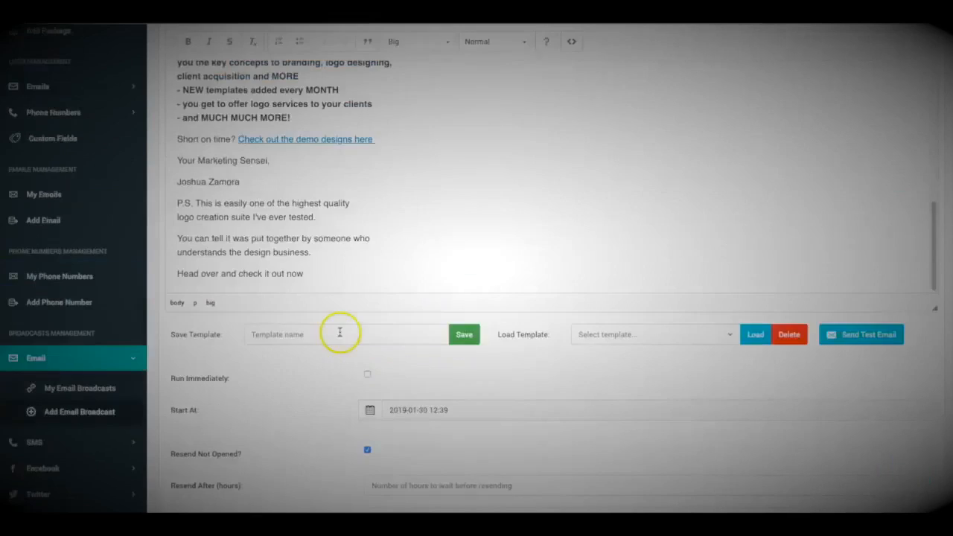
pyautogui.click(431, 381)
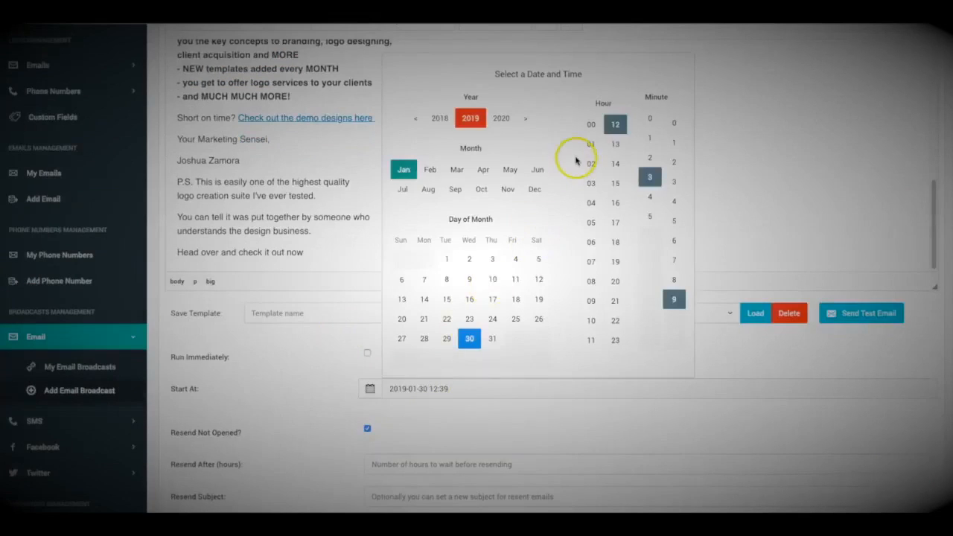
pyautogui.click(615, 144)
pyautogui.click(650, 118)
pyautogui.click(670, 121)
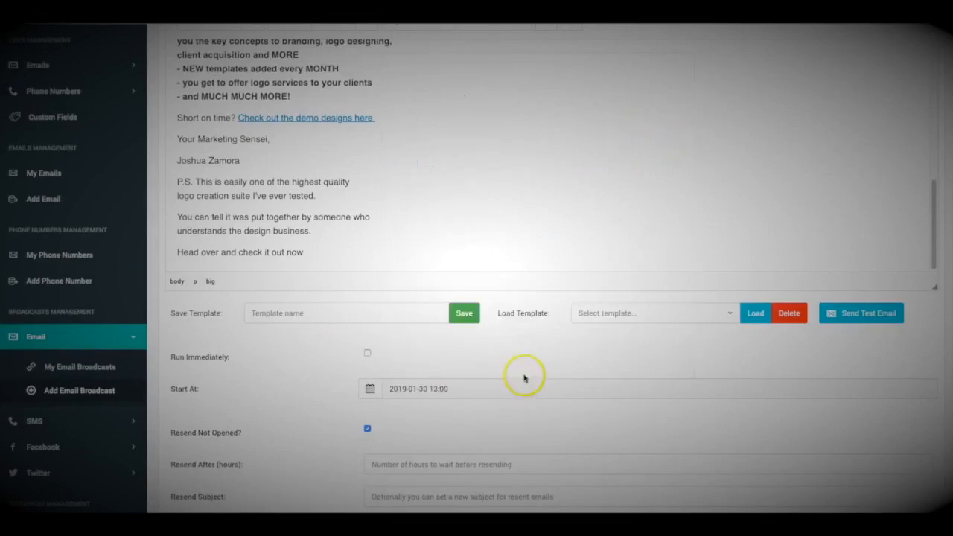
# - Set the broadcast to resend to non-openers after 8 hours
pyautogui.scroll(-2, 436, 372)
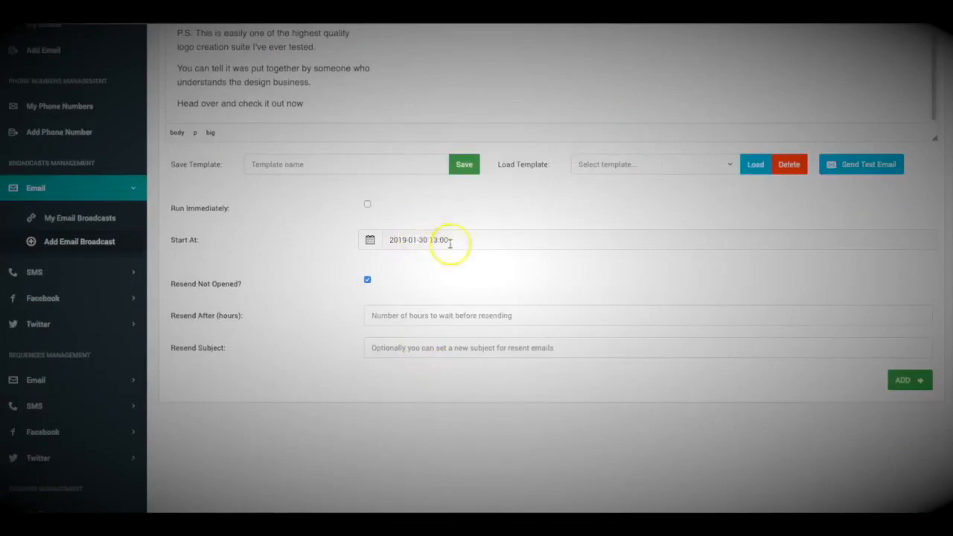
pyautogui.click(416, 315)
pyautogui.write('8')
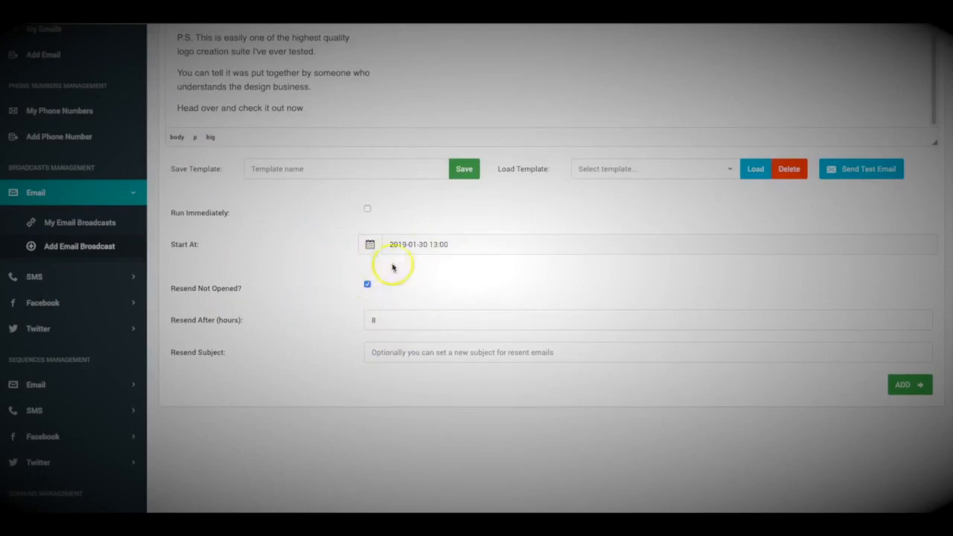
# - Copy the broadcast's subject into the Resend Subject and change its first word so it reads "Cool New Software for Sale"
pyautogui.click(419, 353)
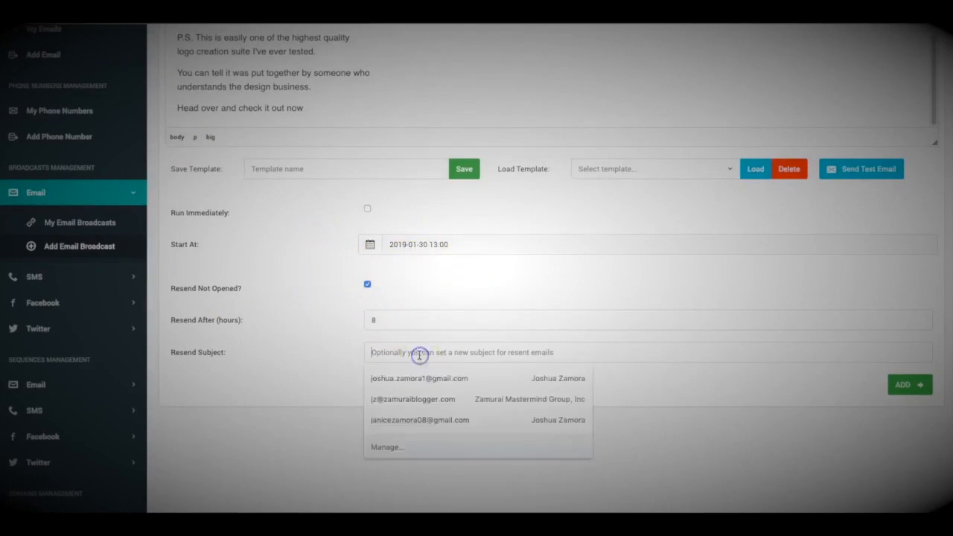
pyautogui.scroll(6, 308, 337)
pyautogui.tripleClick(447, 46)
pyautogui.hotkey('ctrl', 'c')
pyautogui.scroll(-6, 308, 99)
pyautogui.click(410, 365)
pyautogui.hotkey('ctrl', 'v')
pyautogui.click(393, 371)
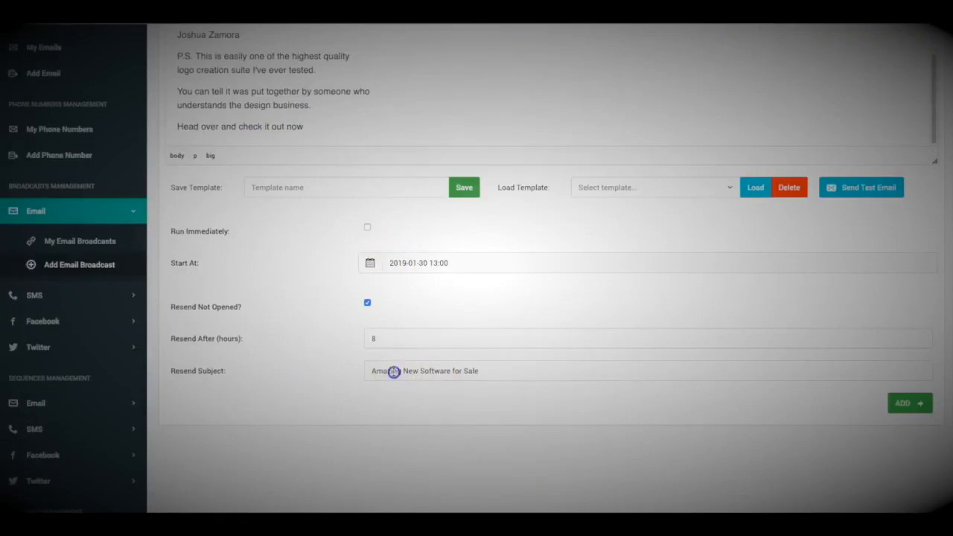
pyautogui.write('C')
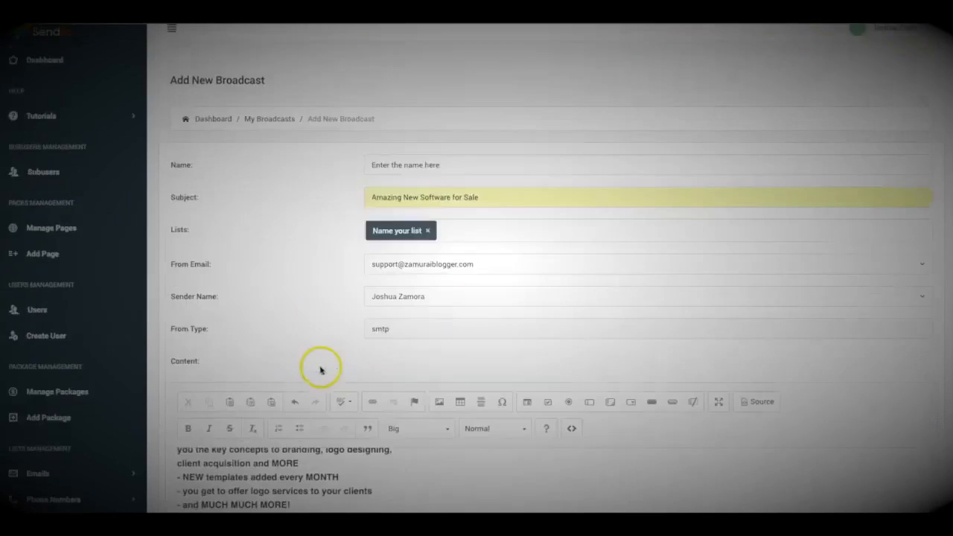
# - Check the schedule and resend settings and add the email broadcast
pyautogui.scroll(-9, 308, 202)
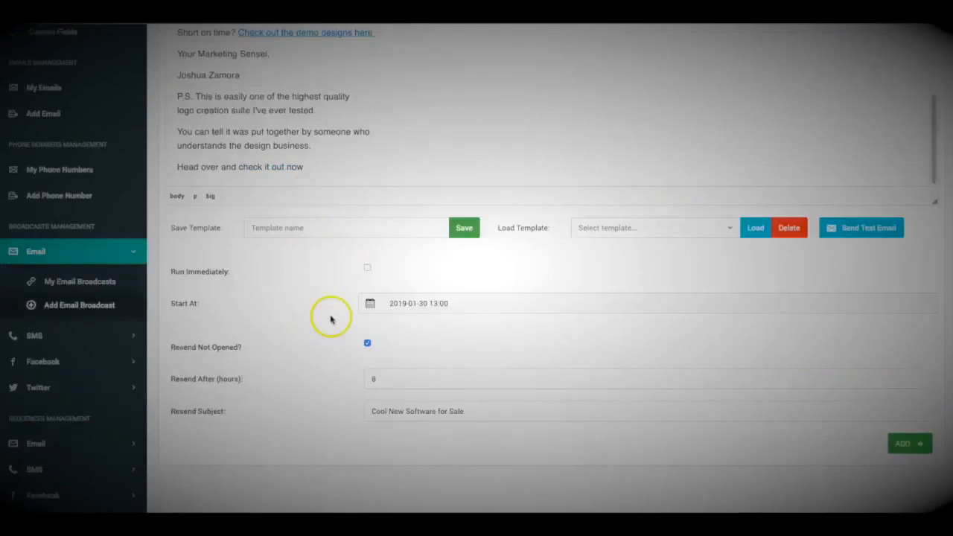
pyautogui.scroll(1, 331, 318)
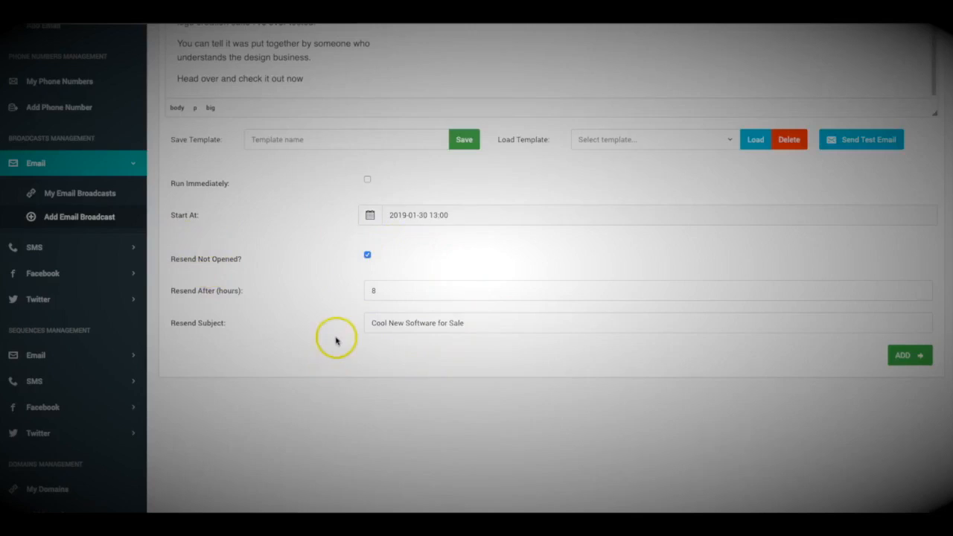
pyautogui.scroll(-1, 436, 360)
pyautogui.scroll(2, 419, 283)
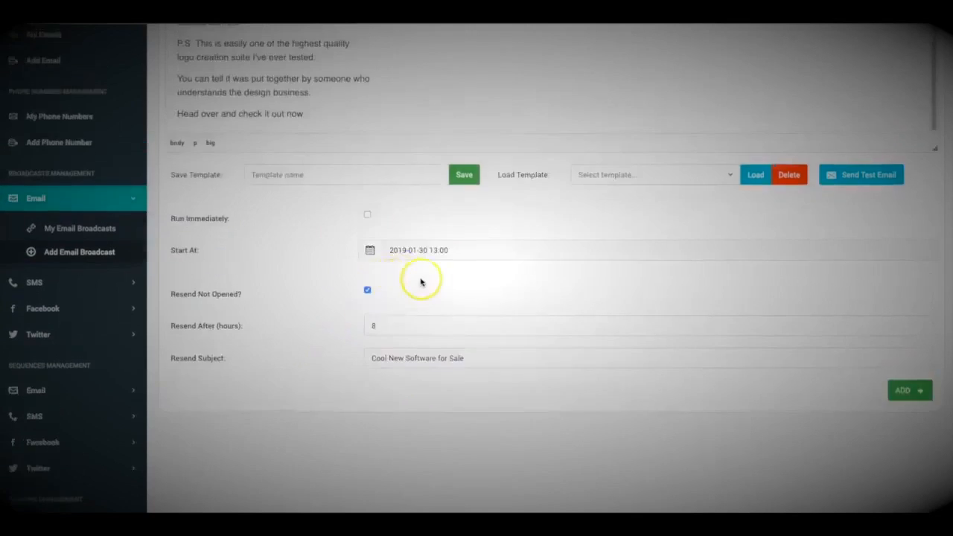
pyautogui.scroll(-2, 521, 320)
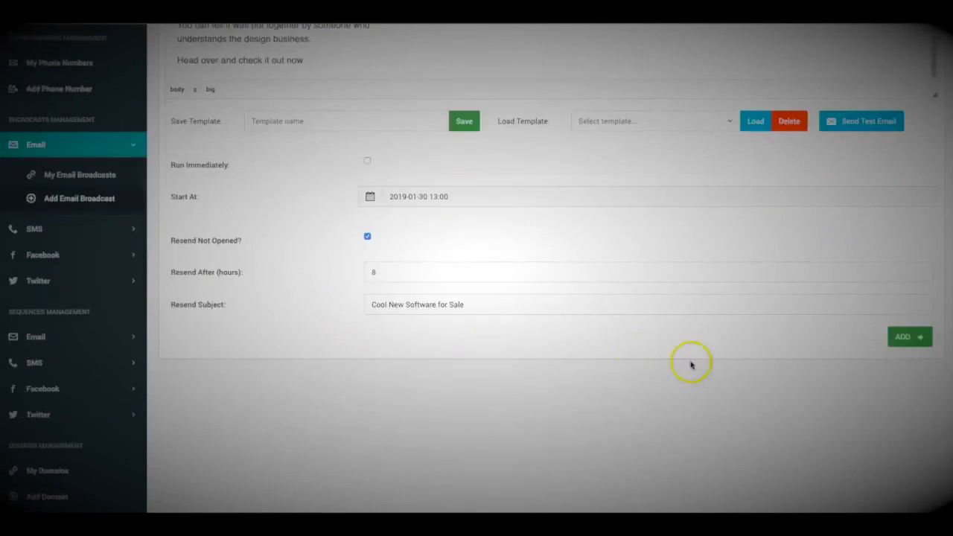
pyautogui.click(909, 337)
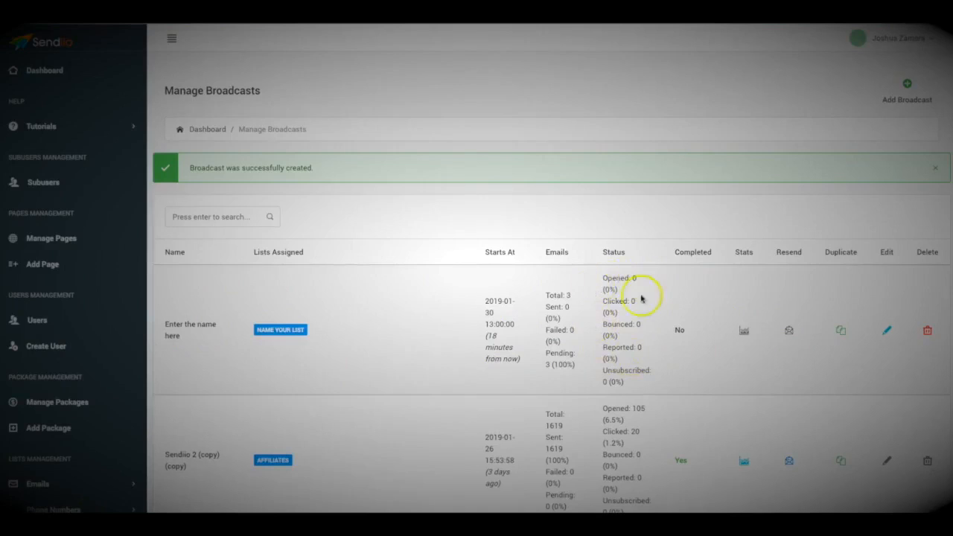
# - Expand the resent broadcast under Mapify 2 (copy) and the further resend nested inside it
pyautogui.scroll(-3, 634, 337)
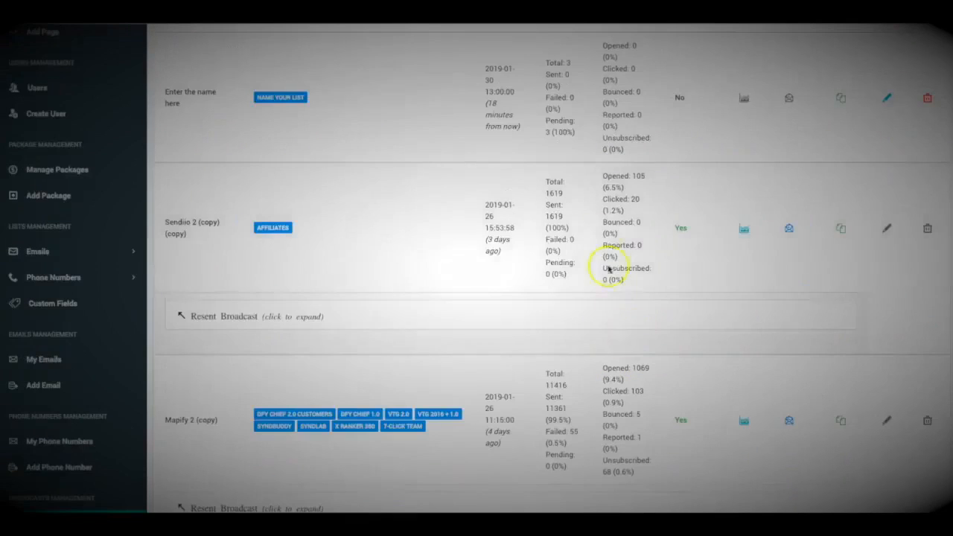
pyautogui.scroll(-1, 638, 276)
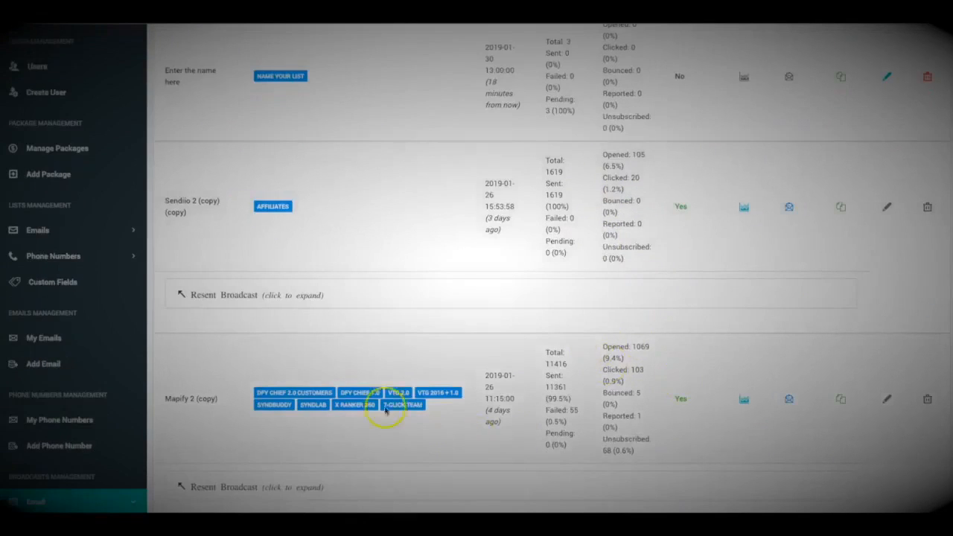
pyautogui.scroll(-2, 614, 383)
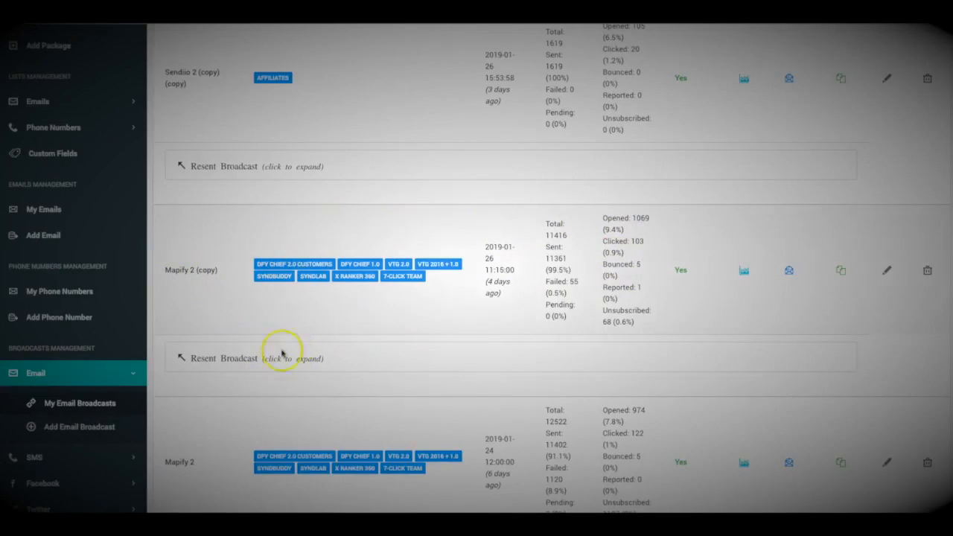
pyautogui.click(239, 358)
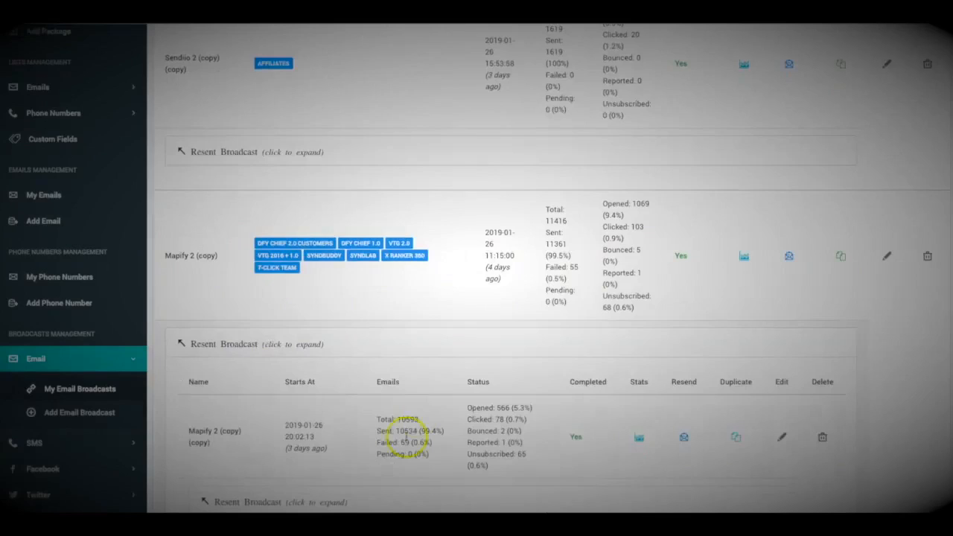
pyautogui.scroll(-1, 357, 406)
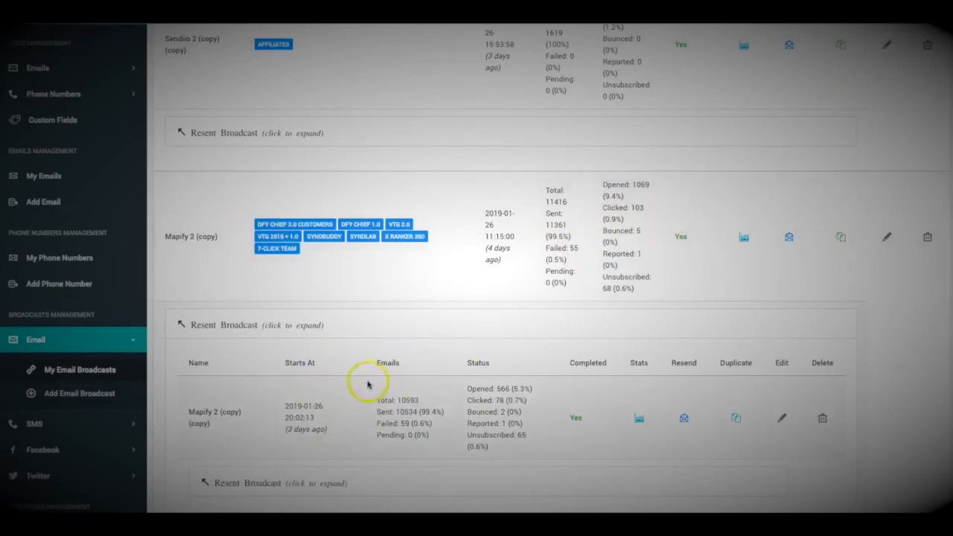
pyautogui.scroll(-3, 367, 384)
pyautogui.click(269, 365)
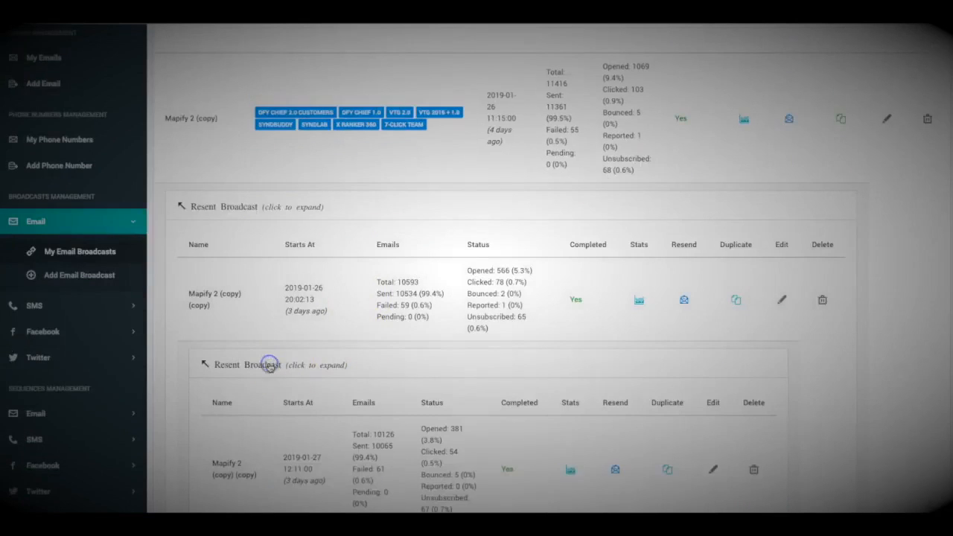
pyautogui.scroll(-1, 436, 372)
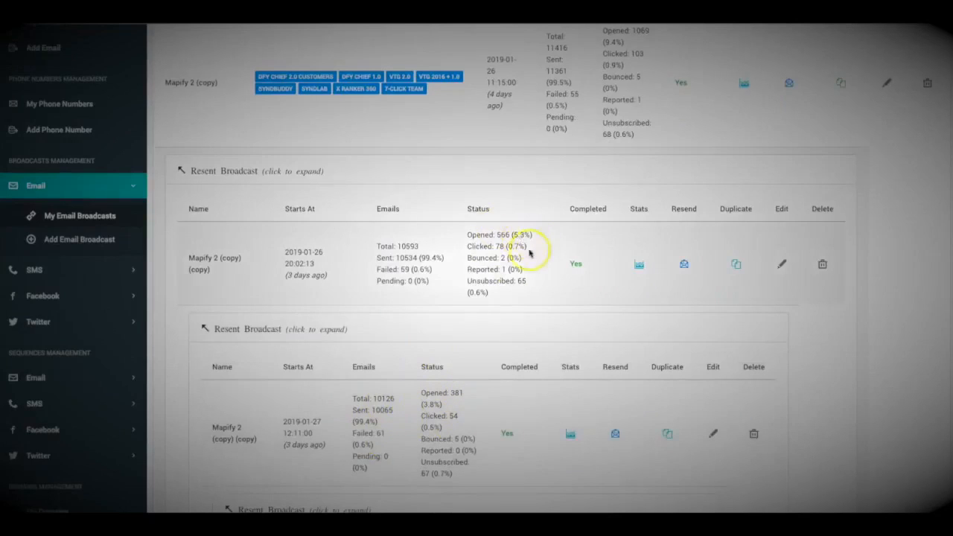
# - Compare the open and click statistics of the Mapify 2 (copy) broadcast with those of its two resends
pyautogui.scroll(5, 472, 257)
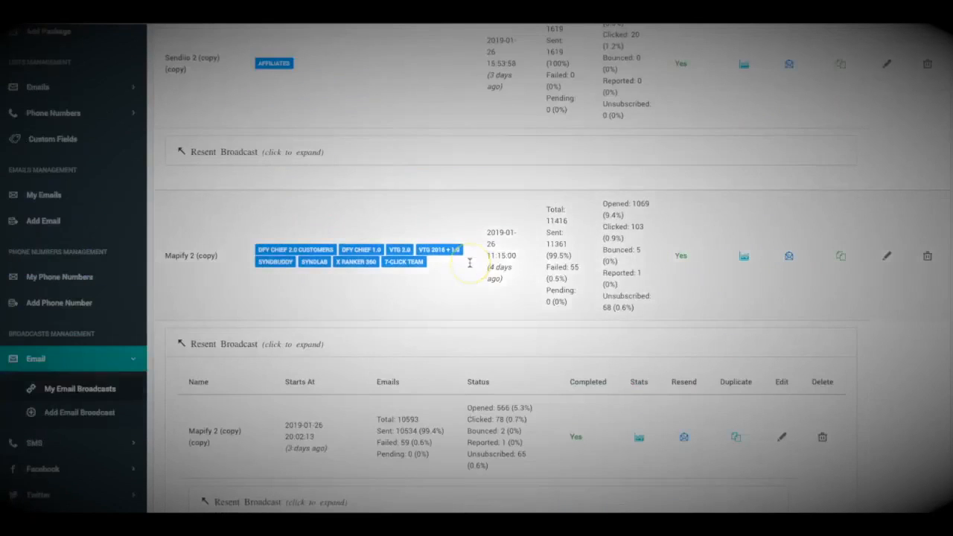
pyautogui.scroll(-3, 470, 262)
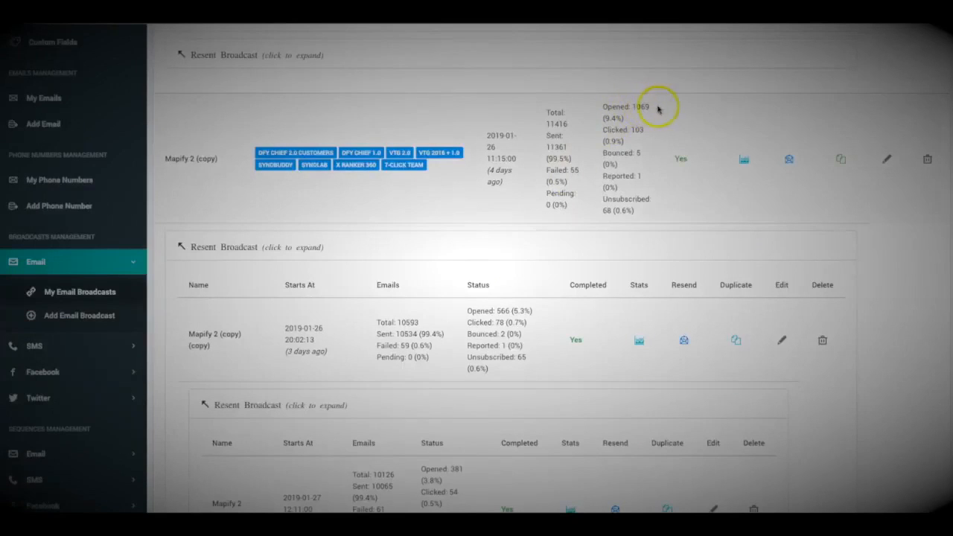
pyautogui.scroll(-2, 642, 108)
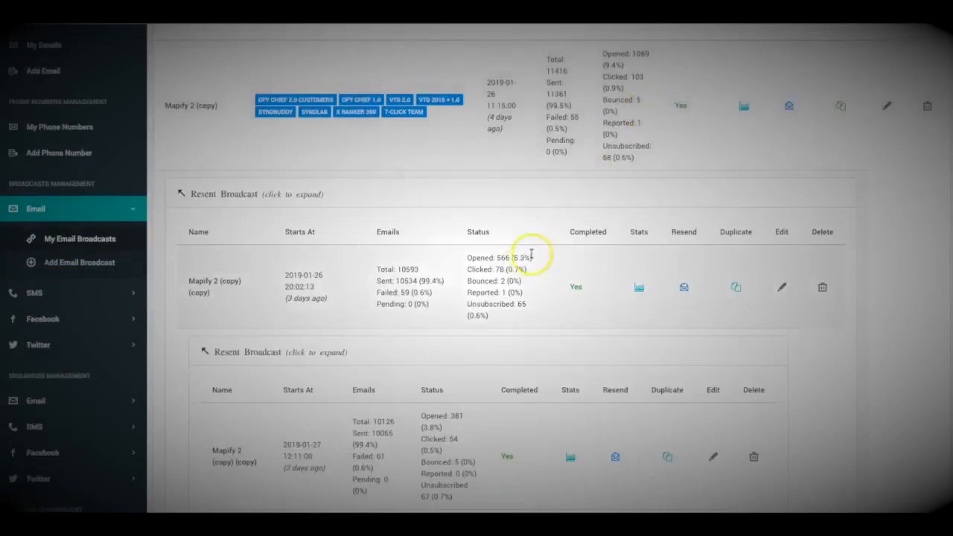
pyautogui.scroll(-1, 505, 256)
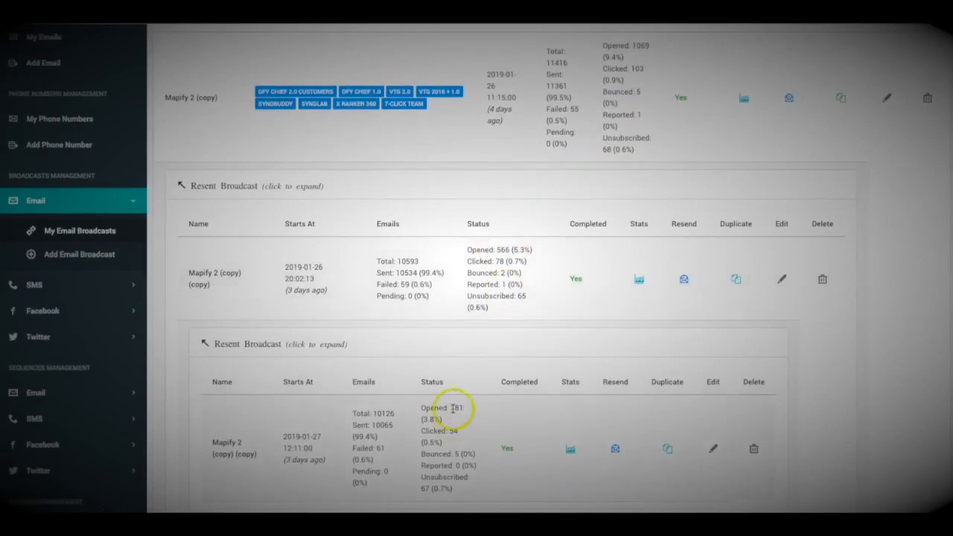
pyautogui.scroll(5, 456, 407)
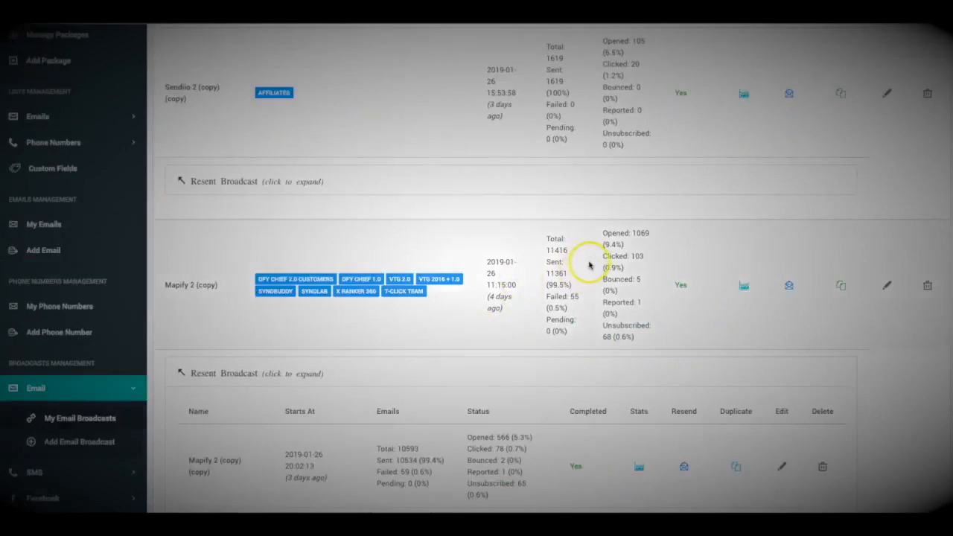
pyautogui.scroll(1, 592, 267)
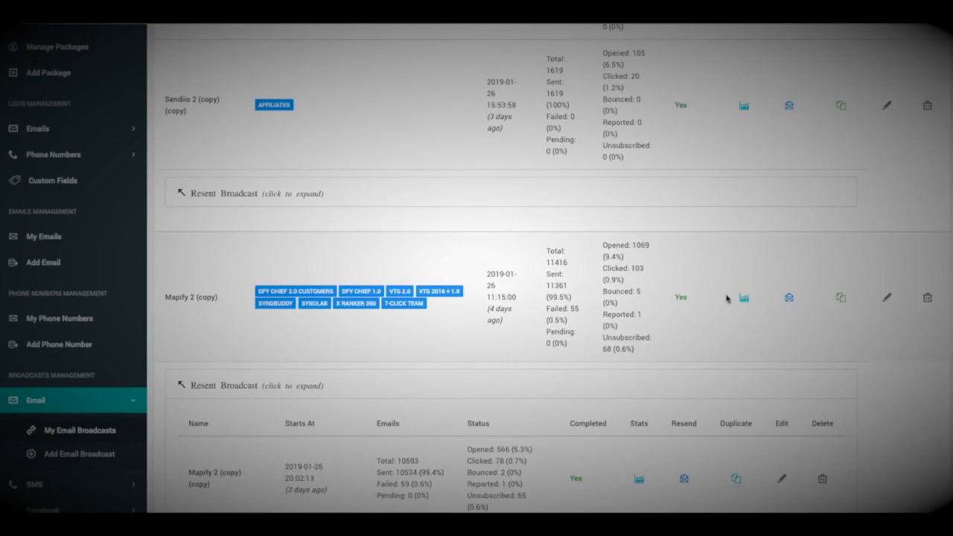
# - Open the detailed broadcast statistics of Mapify 2 (copy) and examine the per-recipient delivery results
pyautogui.click(727, 298)
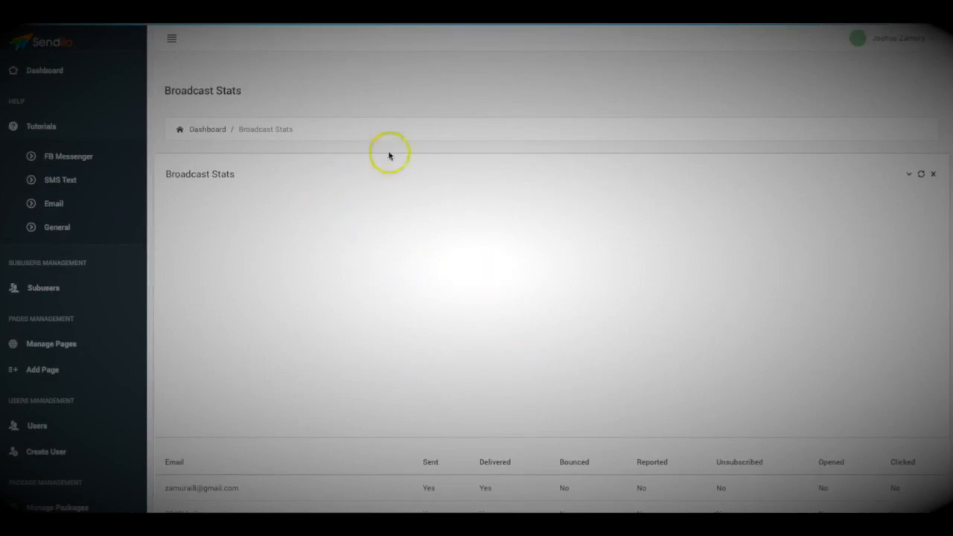
pyautogui.click(444, 326)
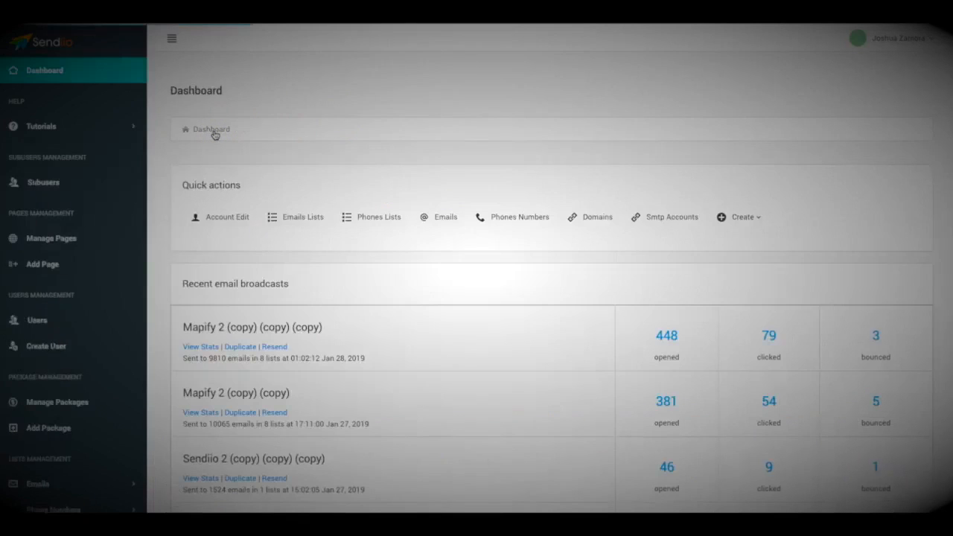
# - Return to the email broadcasts list and open the resend form for the Sendiio 2 (copy) (copy) broadcast
pyautogui.scroll(-5, 429, 236)
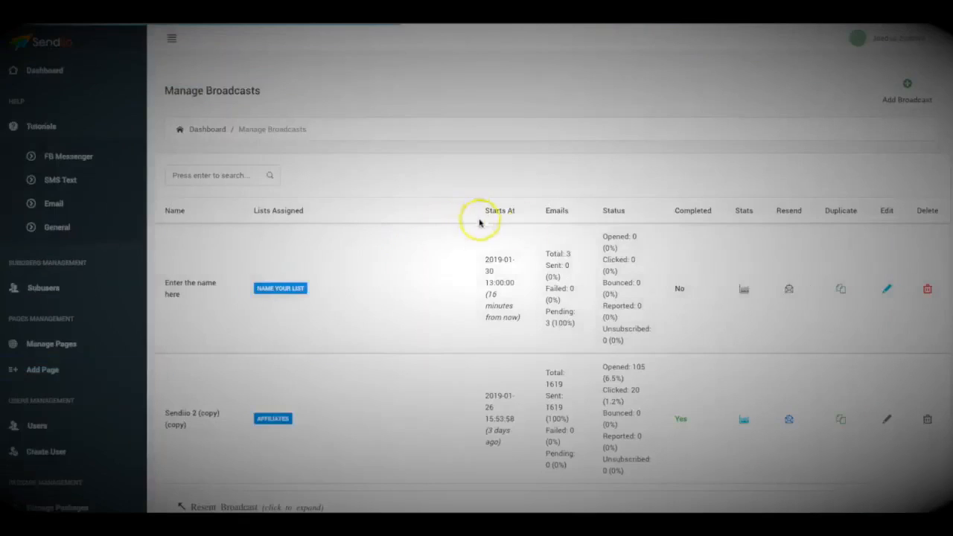
pyautogui.scroll(-1, 576, 242)
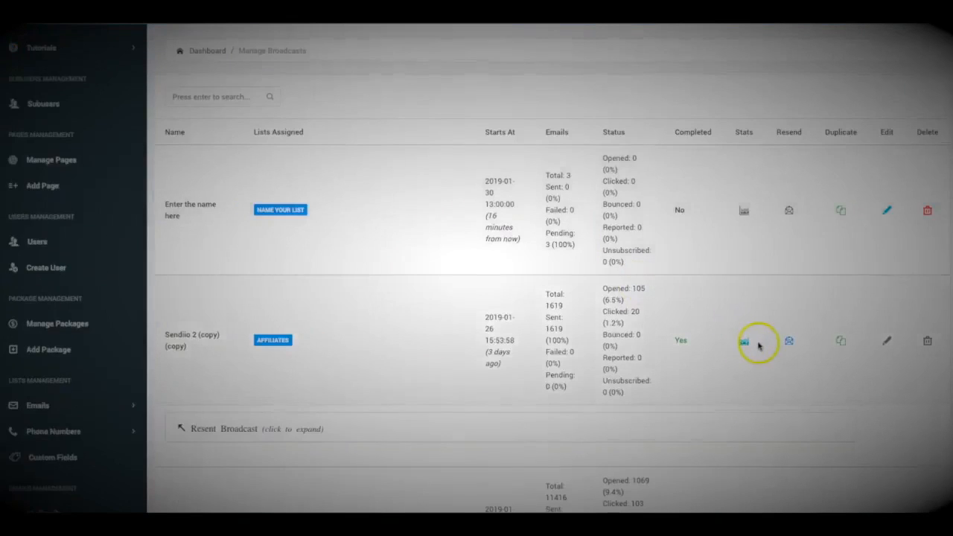
pyautogui.scroll(-1, 759, 328)
pyautogui.scroll(1, 780, 291)
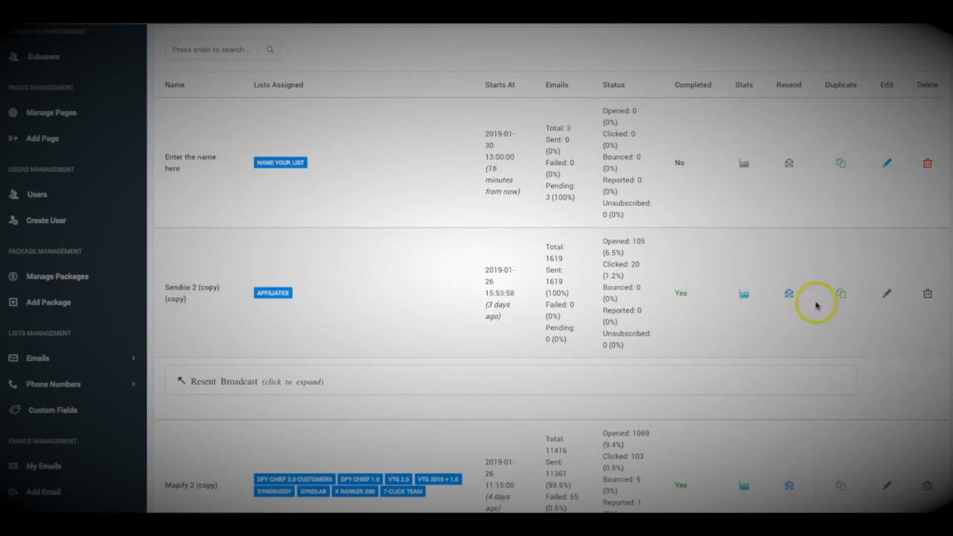
pyautogui.click(790, 295)
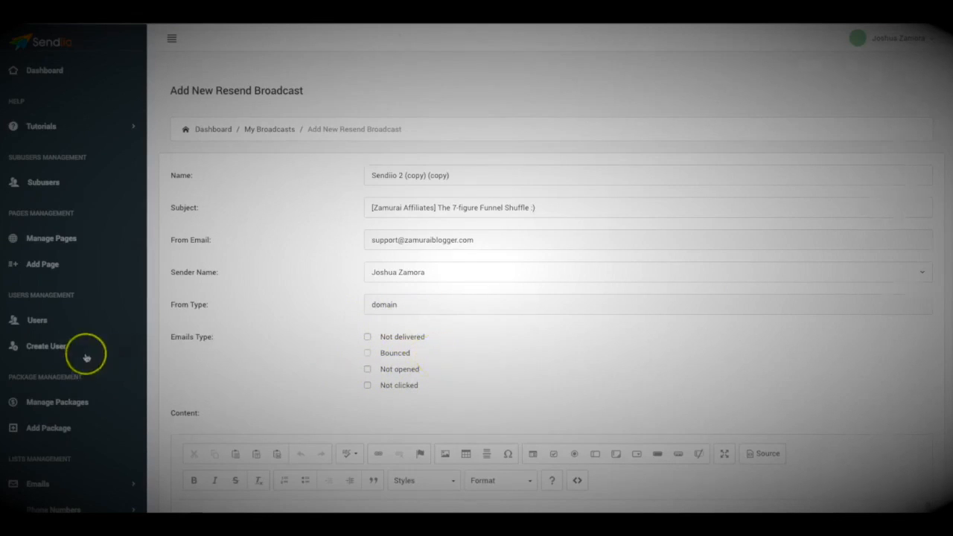
# - Leave the resend form unsaved and open the form for adding a new email sequence
pyautogui.scroll(-3, 176, 283)
pyautogui.scroll(-4, 114, 304)
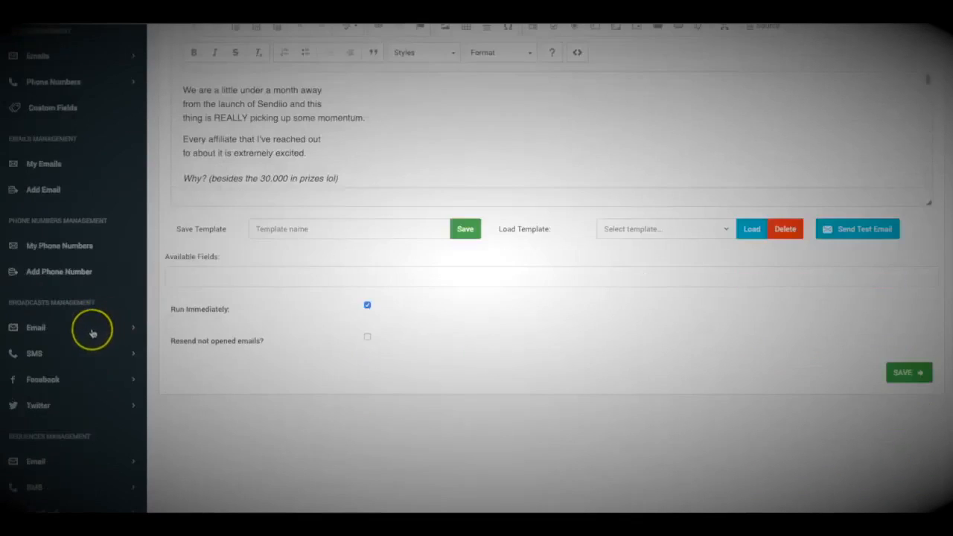
pyautogui.click(51, 420)
pyautogui.click(44, 393)
pyautogui.click(72, 444)
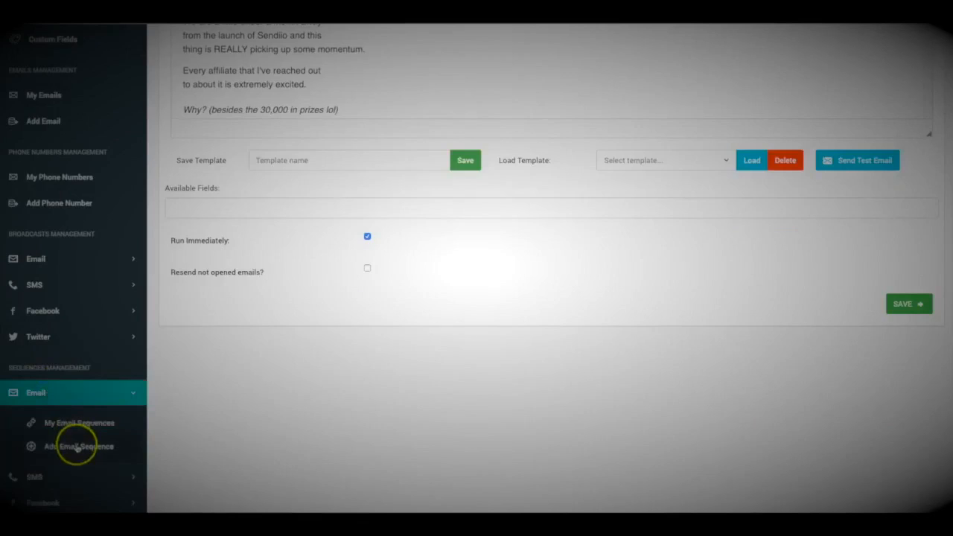
pyautogui.click(86, 445)
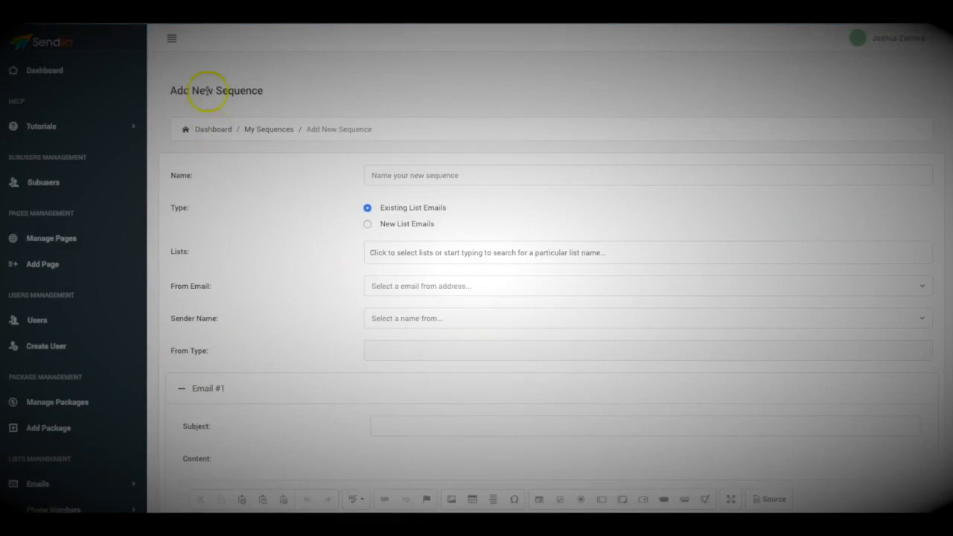
# - Name the new sequence "Name your campaign" and set its type to New List Emails
pyautogui.click(402, 175)
pyautogui.write('Name your l')
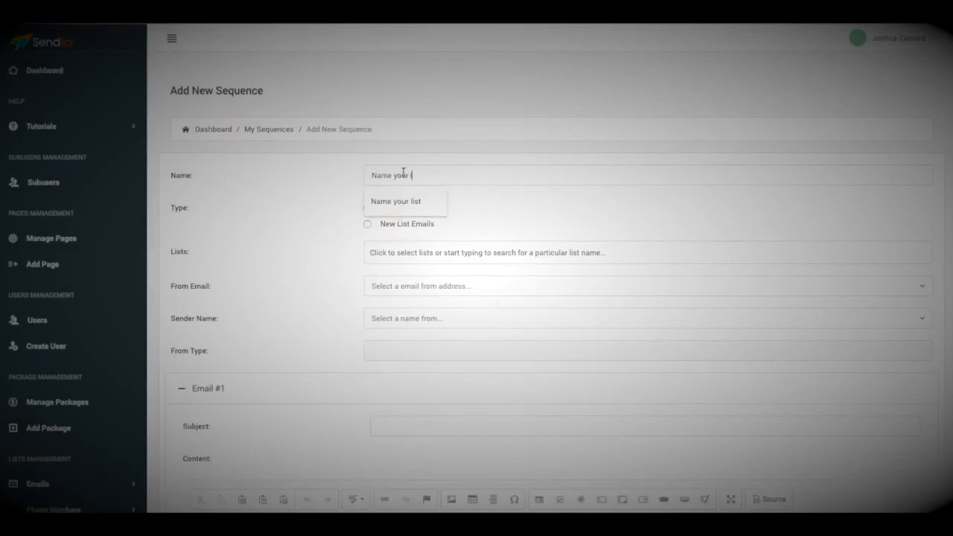
pyautogui.press('BackSpace')
pyautogui.write('campaign')
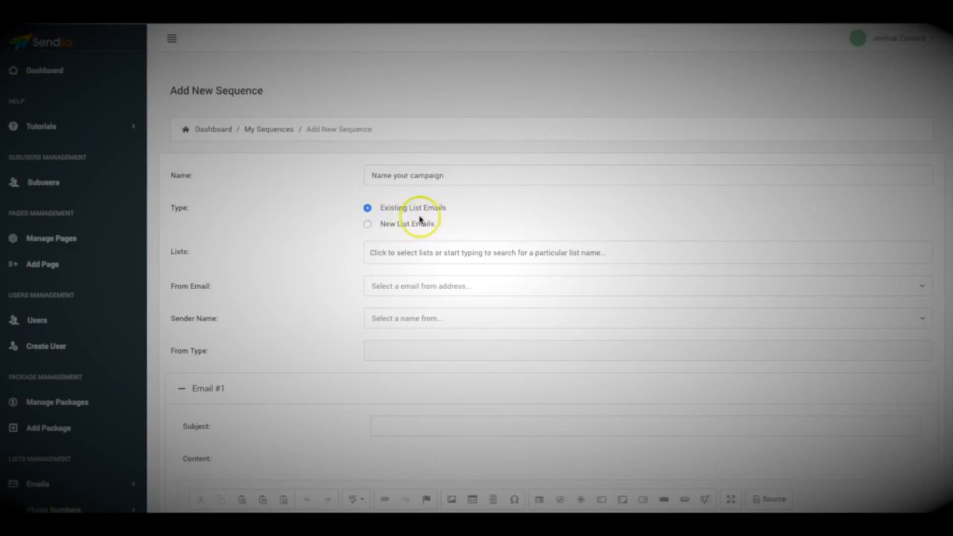
pyautogui.scroll(-1, 419, 218)
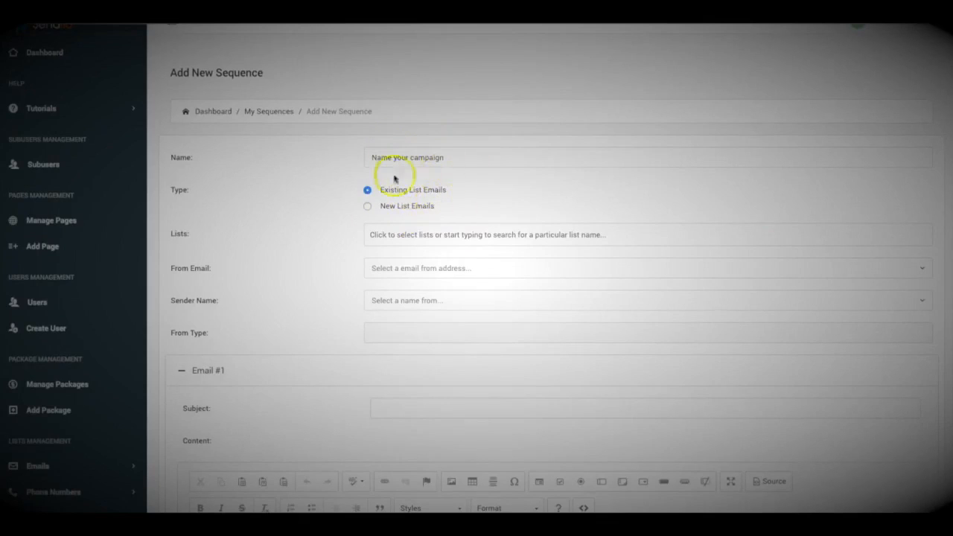
pyautogui.click(367, 208)
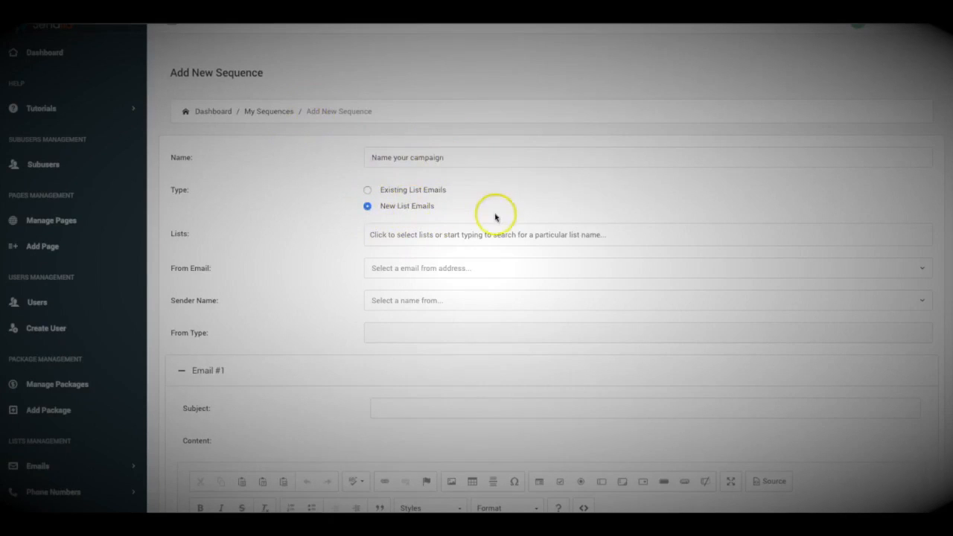
# - Assign the existing email list "Name your list" to the sequence
pyautogui.click(410, 232)
pyautogui.scroll(-3, 425, 306)
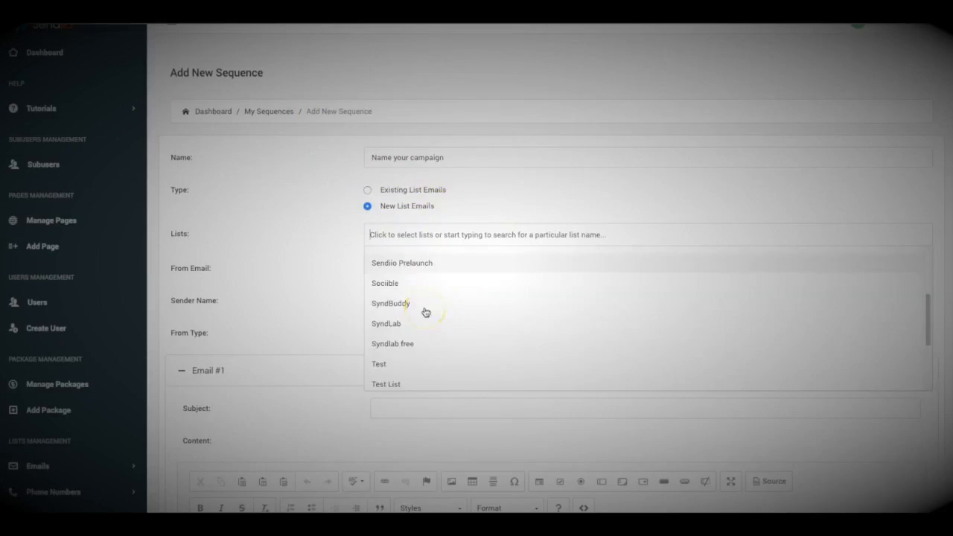
pyautogui.scroll(-3, 425, 311)
pyautogui.scroll(-1, 425, 311)
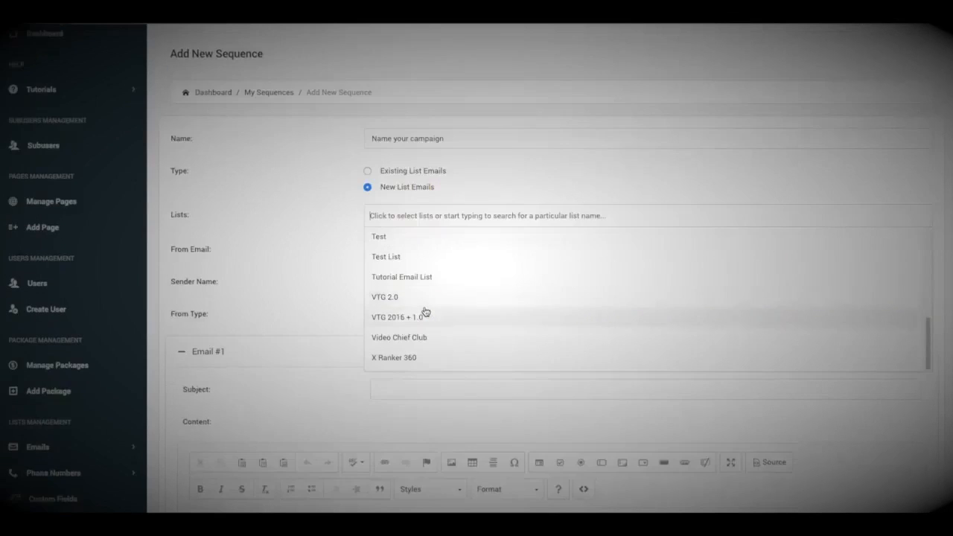
pyautogui.click(416, 311)
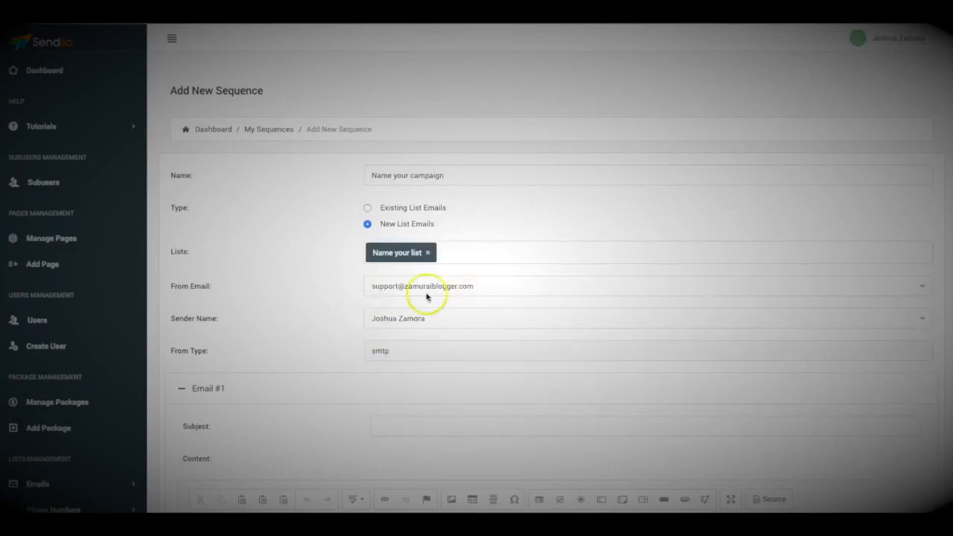
# - Fill in Email #1 with the placeholder text "asdfasdfasdfasd" as both its subject and its content
pyautogui.scroll(-4, 282, 213)
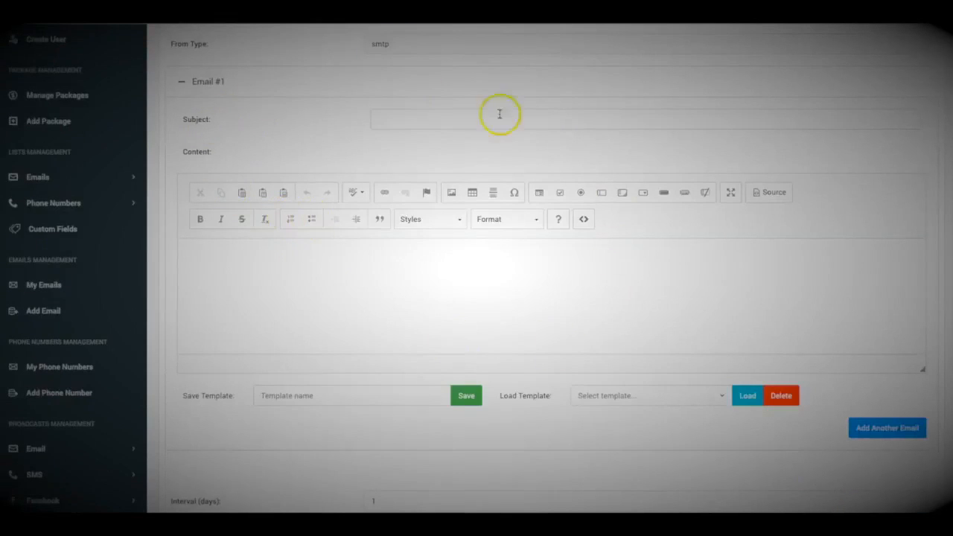
pyautogui.click(268, 271)
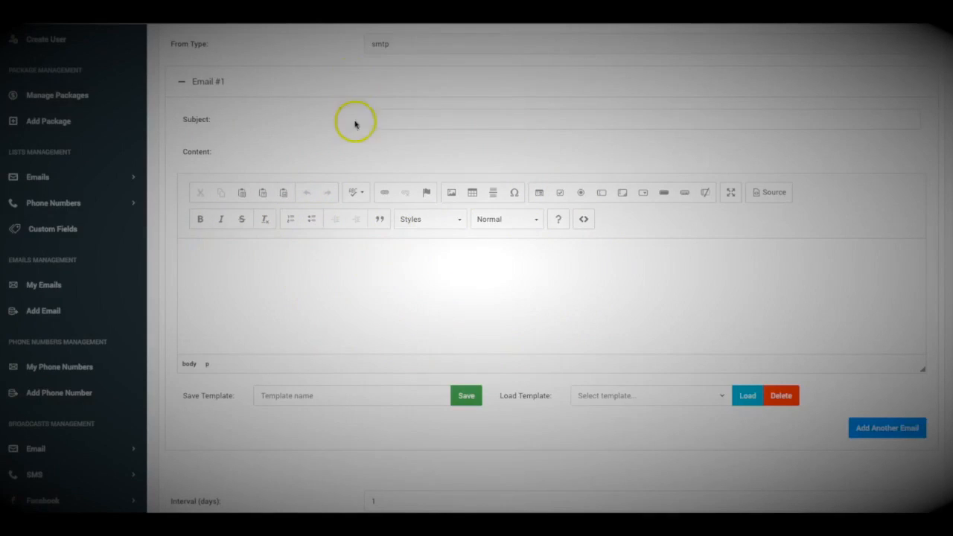
pyautogui.click(381, 116)
pyautogui.write('asdfasdfasdfasd')
pyautogui.click(411, 301)
pyautogui.write('asdfasdfasd')
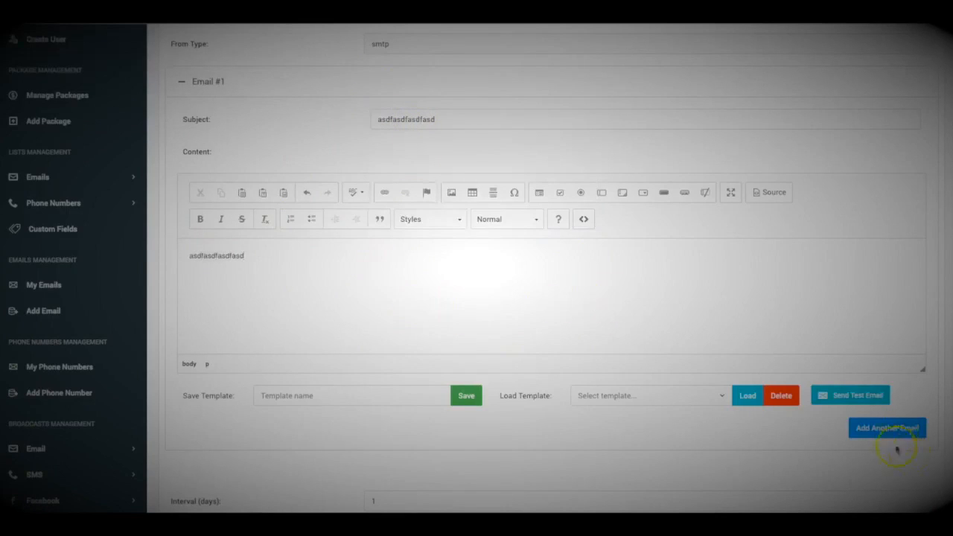
# - Add Email #2 with "asdfasdfasdfasdfasdfas" as its subject and content, and append an empty Email #3 to the sequence
pyautogui.click(880, 432)
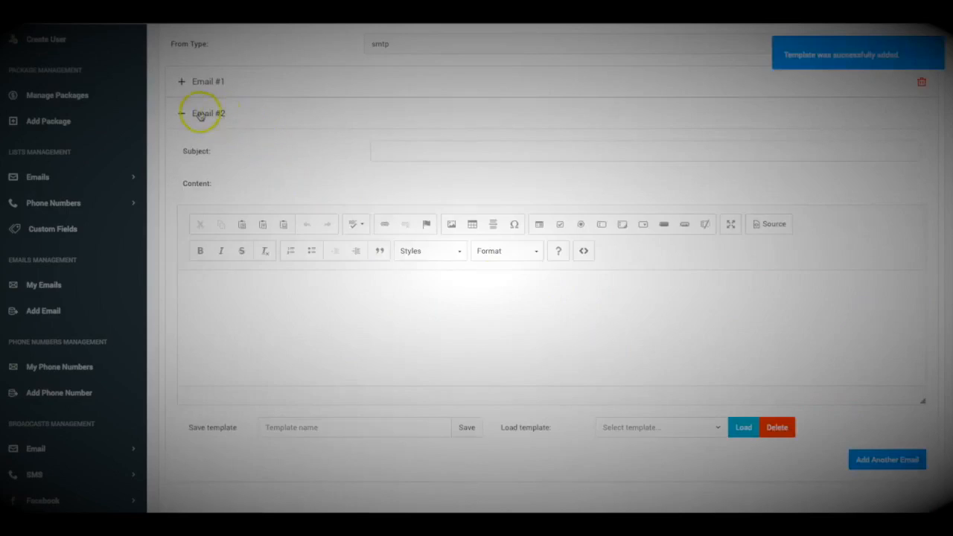
pyautogui.click(406, 153)
pyautogui.write('asdfasdfasdfasdfasdfas')
pyautogui.click(378, 337)
pyautogui.write('as')
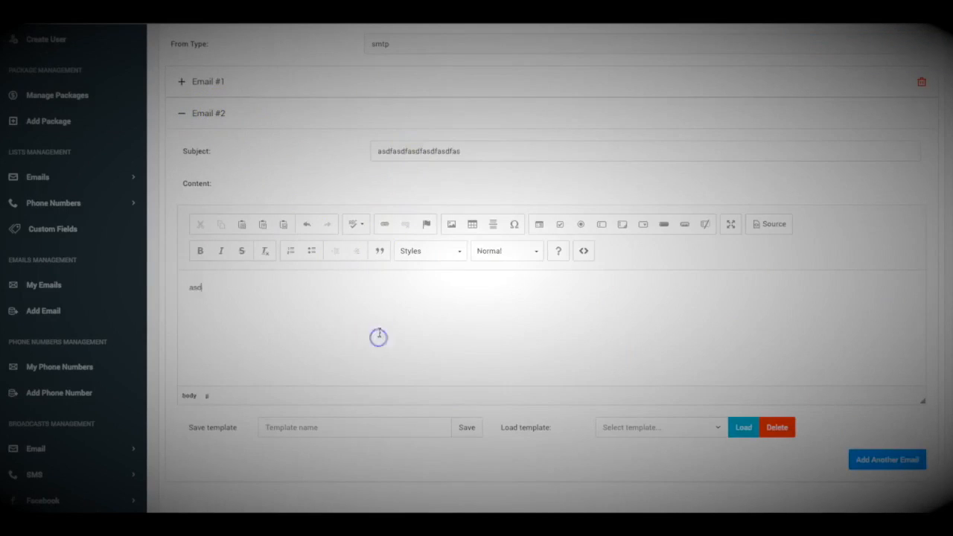
pyautogui.write('dfasdfasdfasdfas')
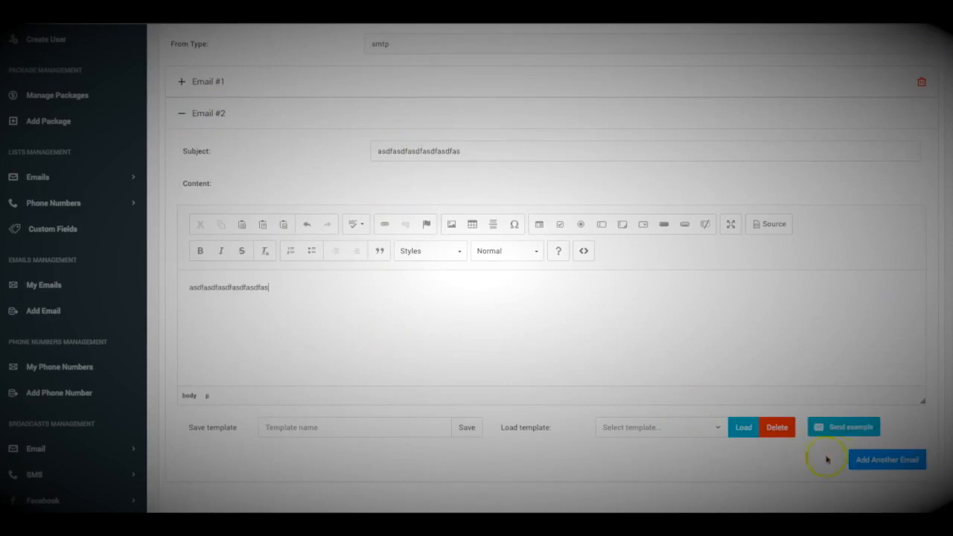
pyautogui.click(864, 463)
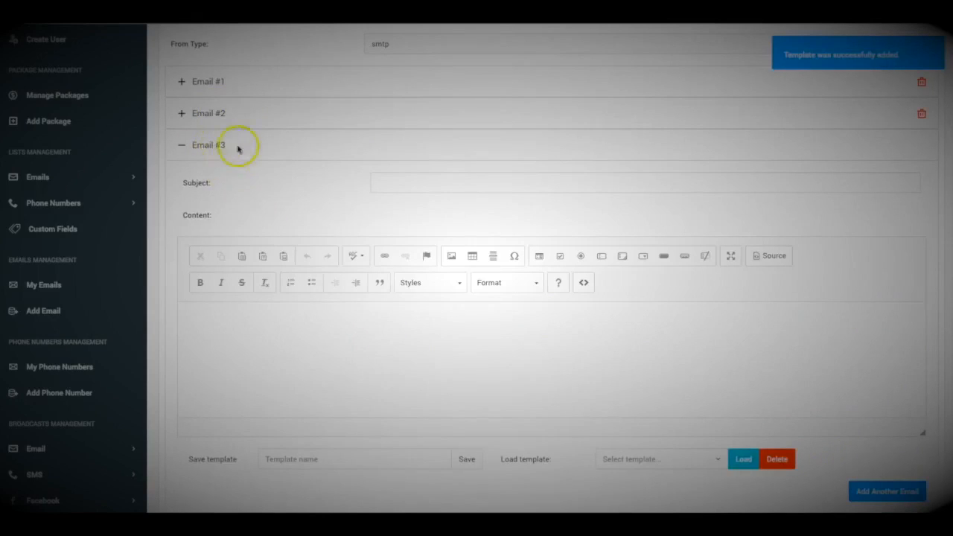
pyautogui.scroll(1, 318, 192)
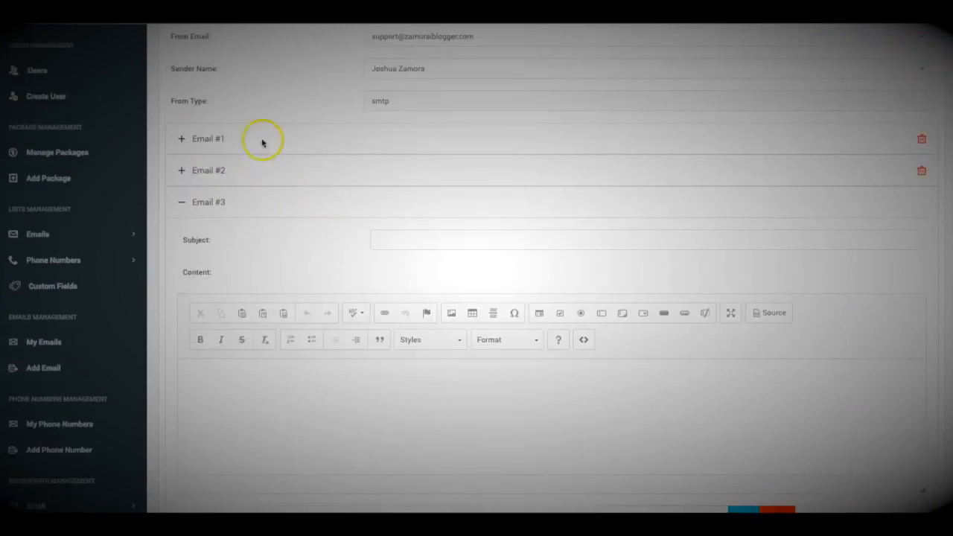
# - Enable Preferable Days and Preferable Hours in the sequence's delivery settings
pyautogui.scroll(-4, 305, 165)
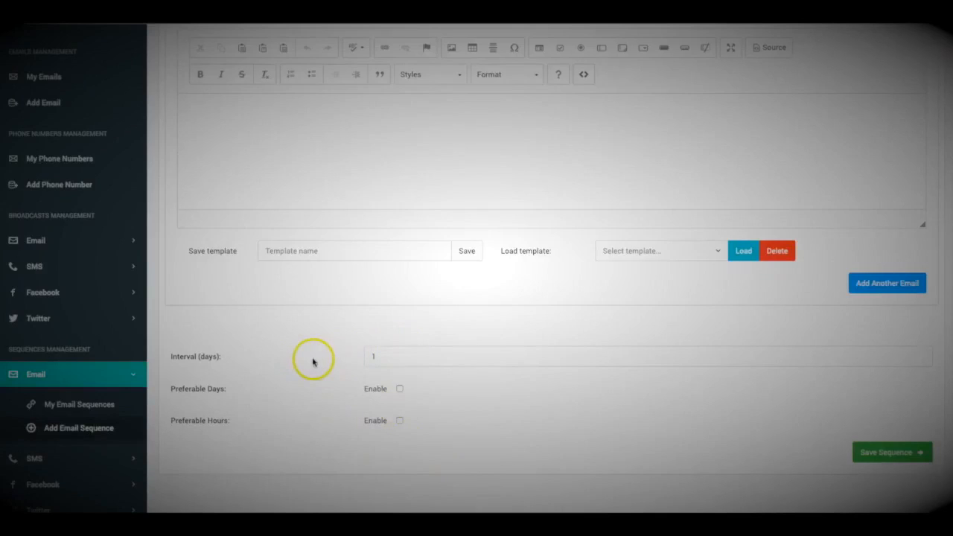
pyautogui.click(383, 357)
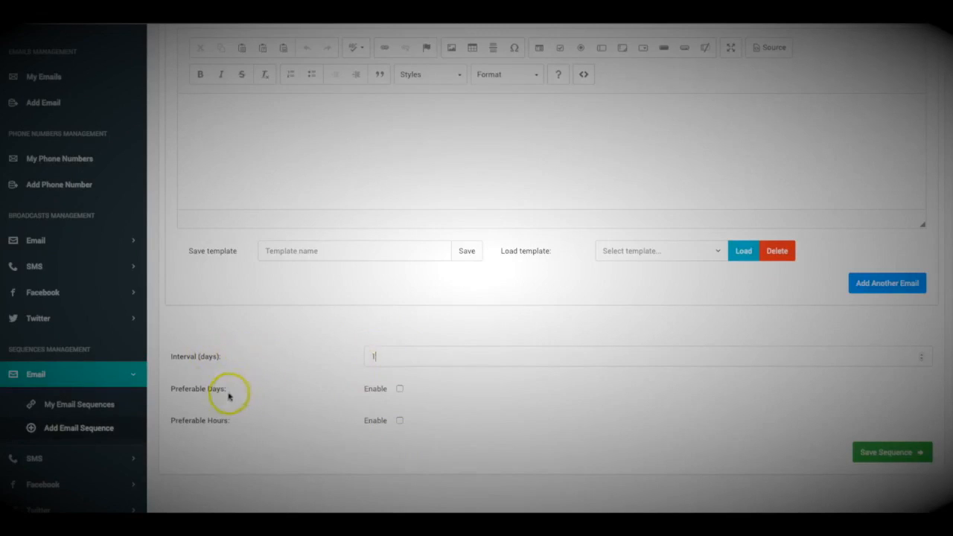
pyautogui.click(399, 388)
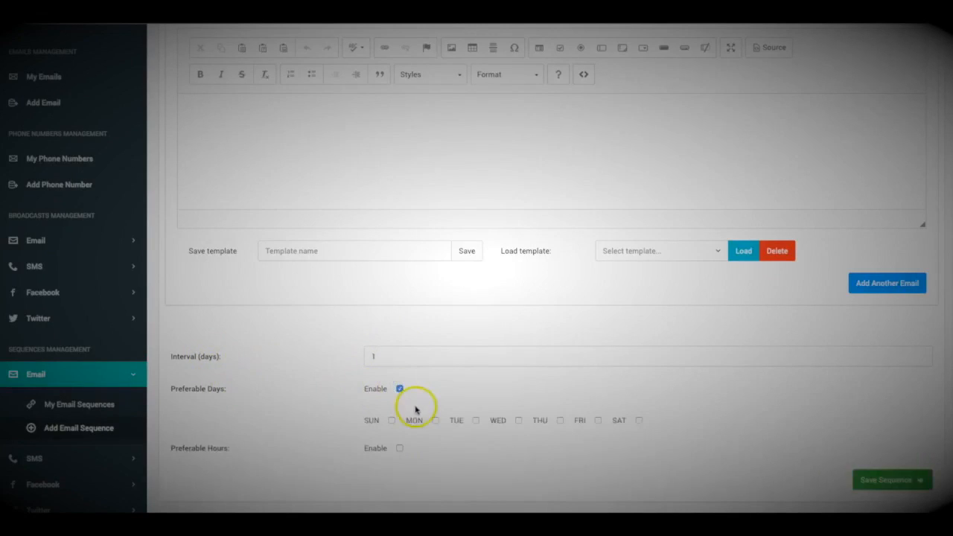
pyautogui.scroll(-1, 416, 408)
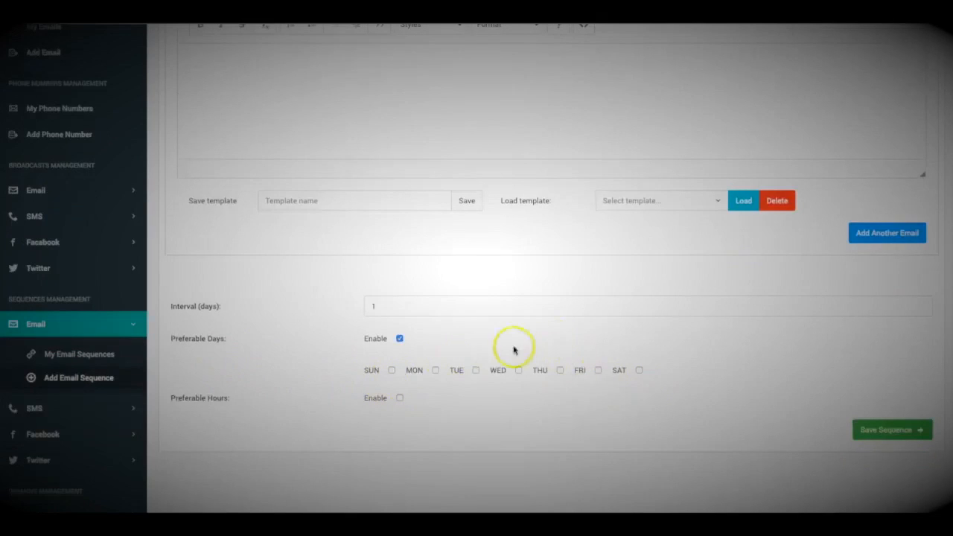
pyautogui.click(399, 398)
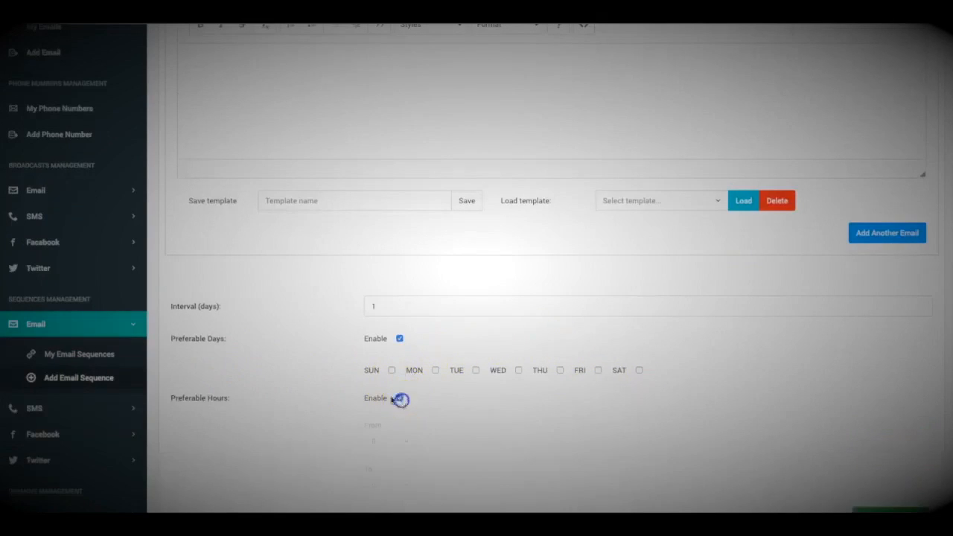
# - Review the sequence's list, sender and email entries together with its interval, preferable days and preferable hours settings
pyautogui.scroll(-1, 399, 400)
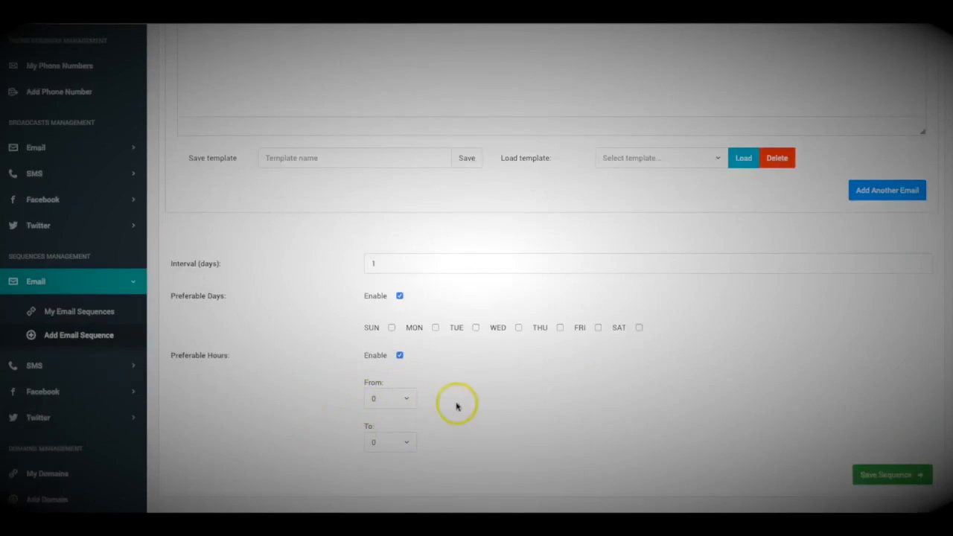
pyautogui.scroll(1, 367, 370)
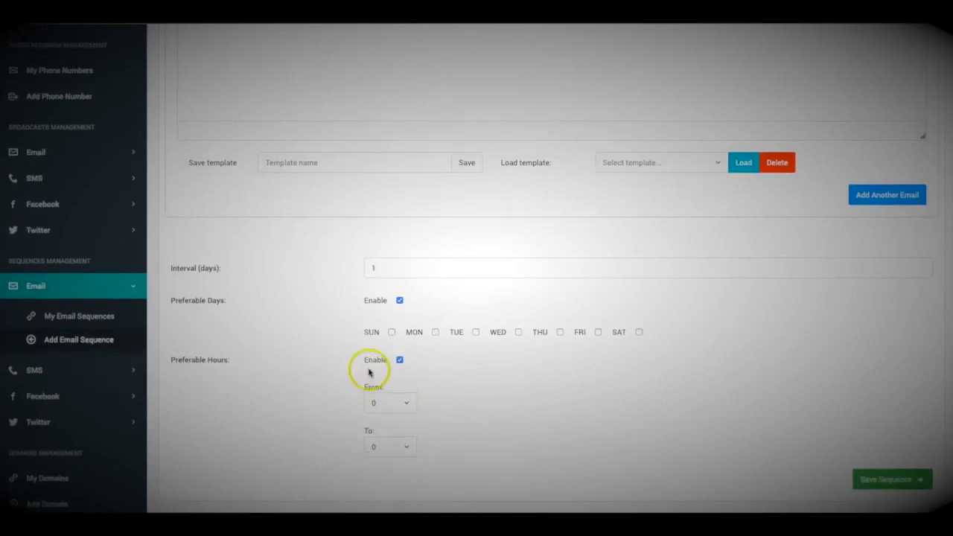
pyautogui.scroll(-2, 434, 361)
pyautogui.scroll(3, 434, 362)
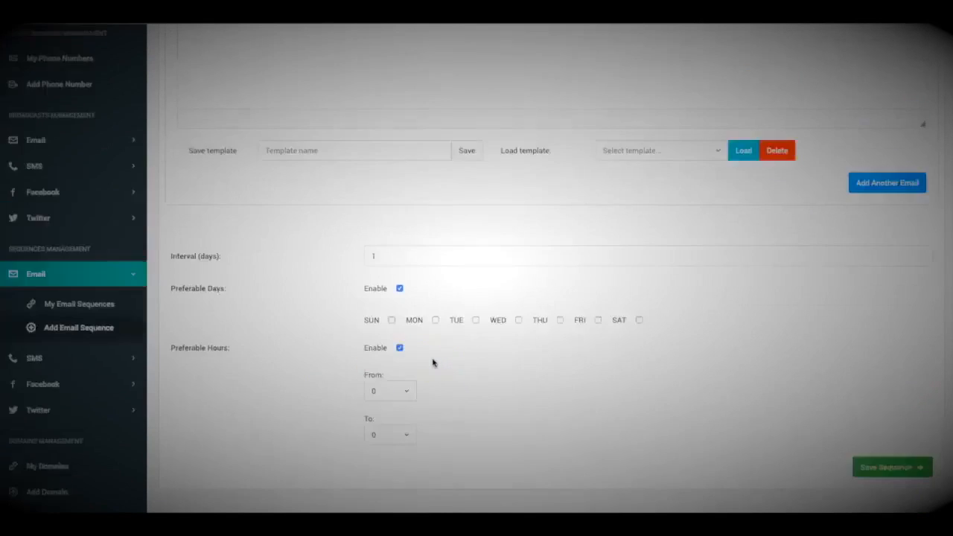
pyautogui.scroll(15, 434, 362)
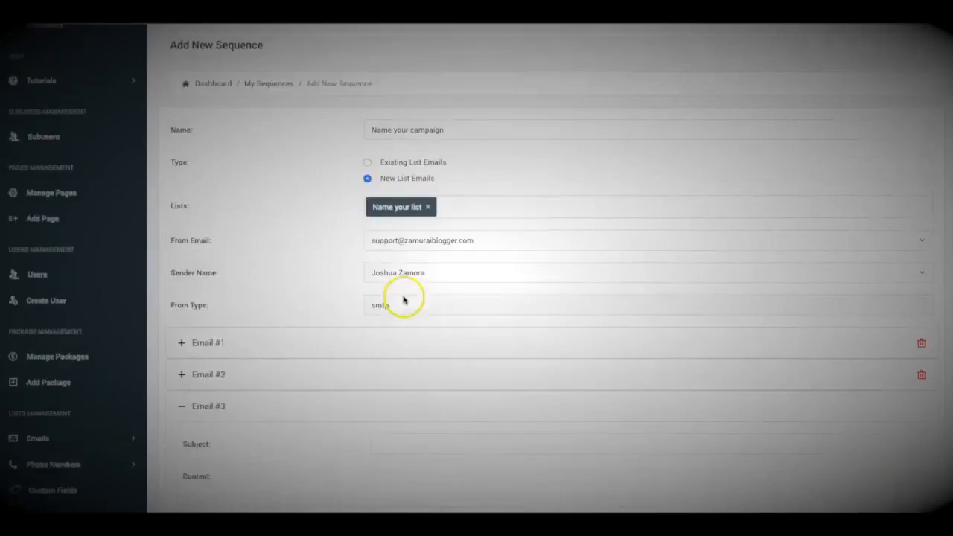
pyautogui.scroll(-15, 548, 313)
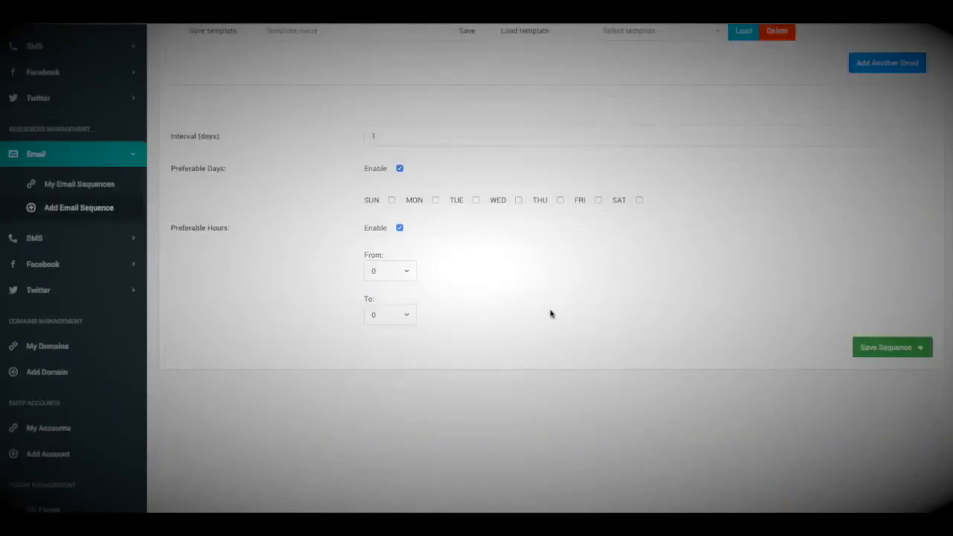
pyautogui.scroll(2, 548, 313)
pyautogui.scroll(-2, 588, 312)
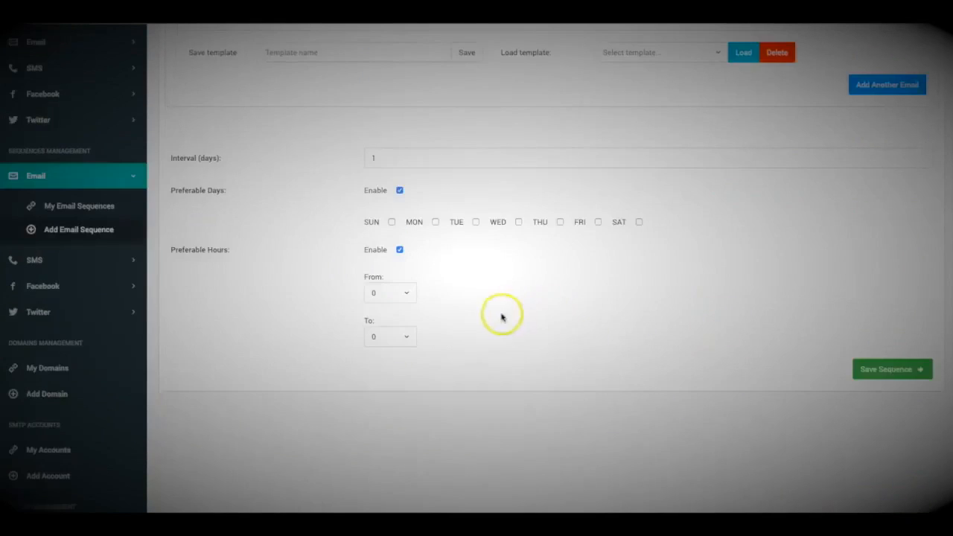
# - Set the subject of Email #3 to "asdfasdfasdfasd" and save the sequence
pyautogui.scroll(10, 502, 314)
pyautogui.click(438, 346)
pyautogui.write('asdfasdfasdfasd')
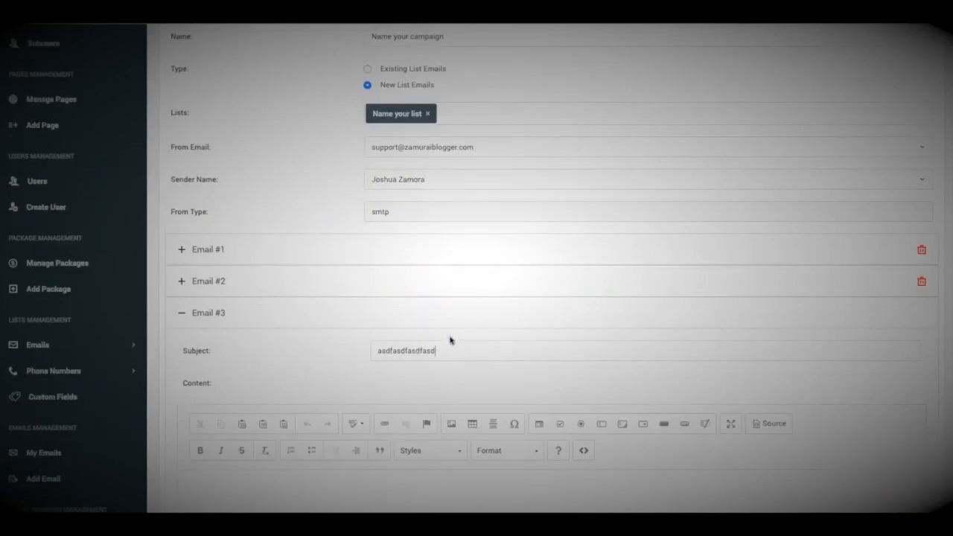
pyautogui.scroll(-10, 449, 336)
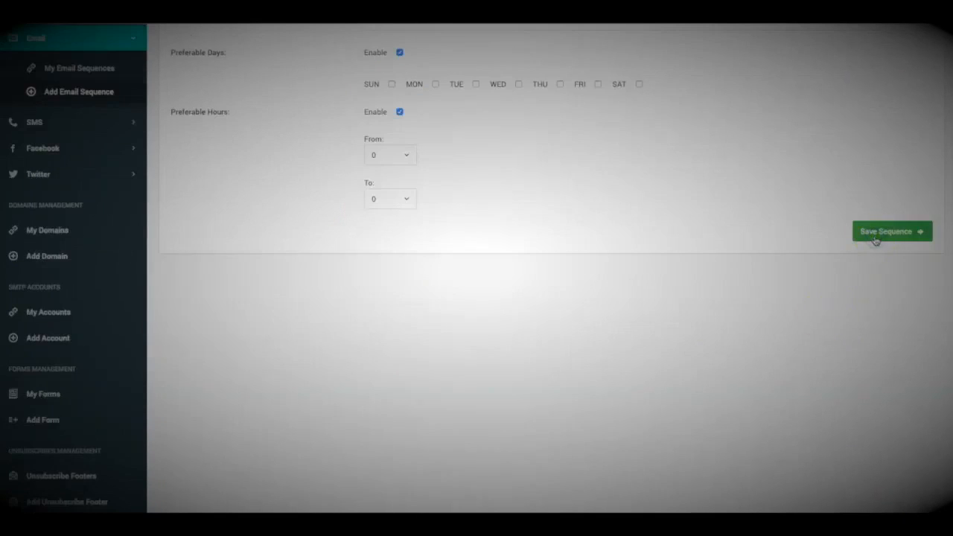
pyautogui.click(875, 237)
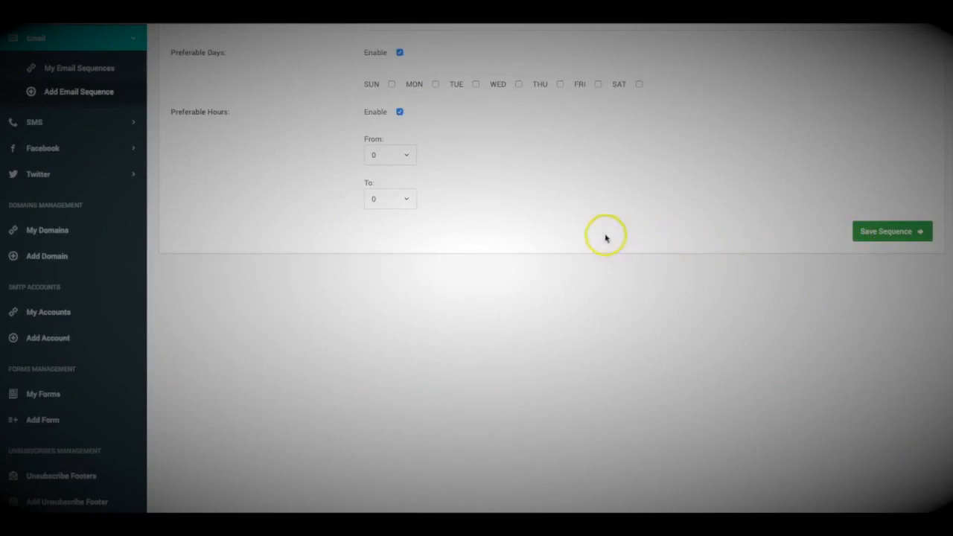